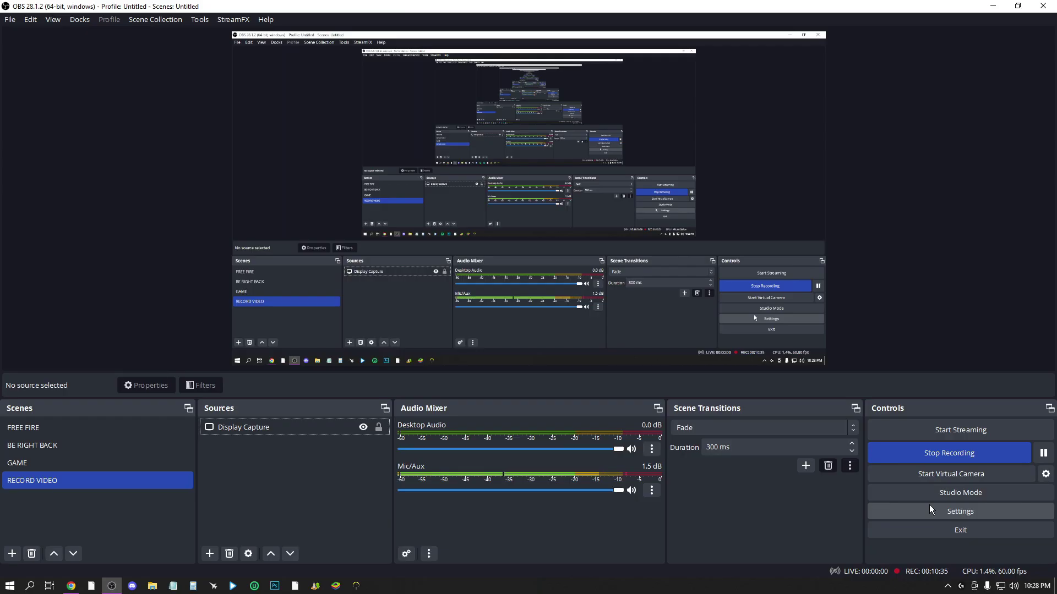
Step: Open the settings window, enlarge it and move it up so it fills most of the screen
{"action": "left_click", "coordinate": [928, 506]}
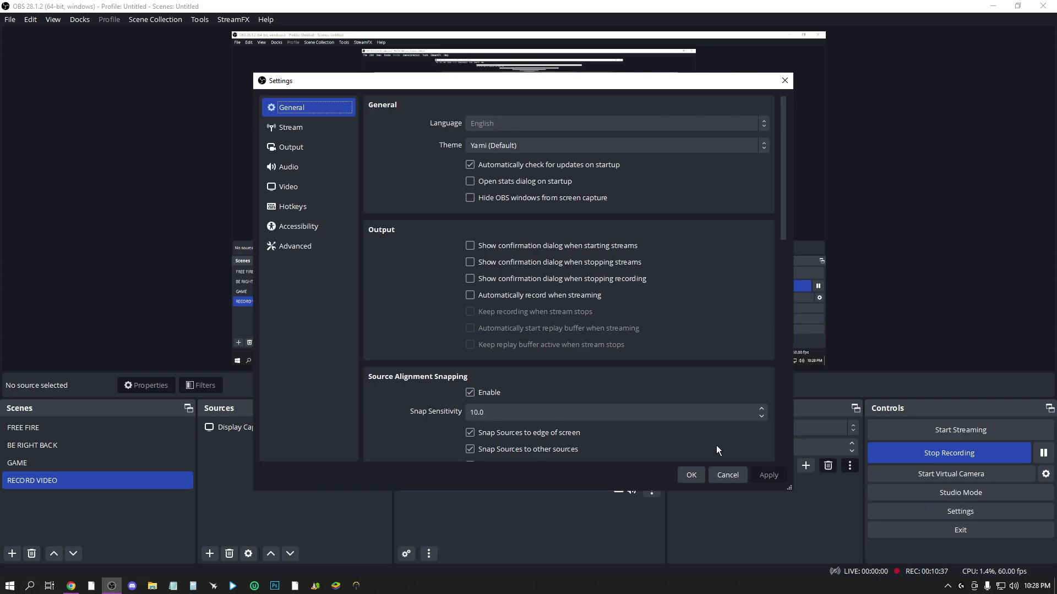
{"action": "left_click_drag", "start_coordinate": [790, 488], "coordinate": [972, 561]}
{"action": "left_click_drag", "start_coordinate": [518, 76], "coordinate": [518, 1]}
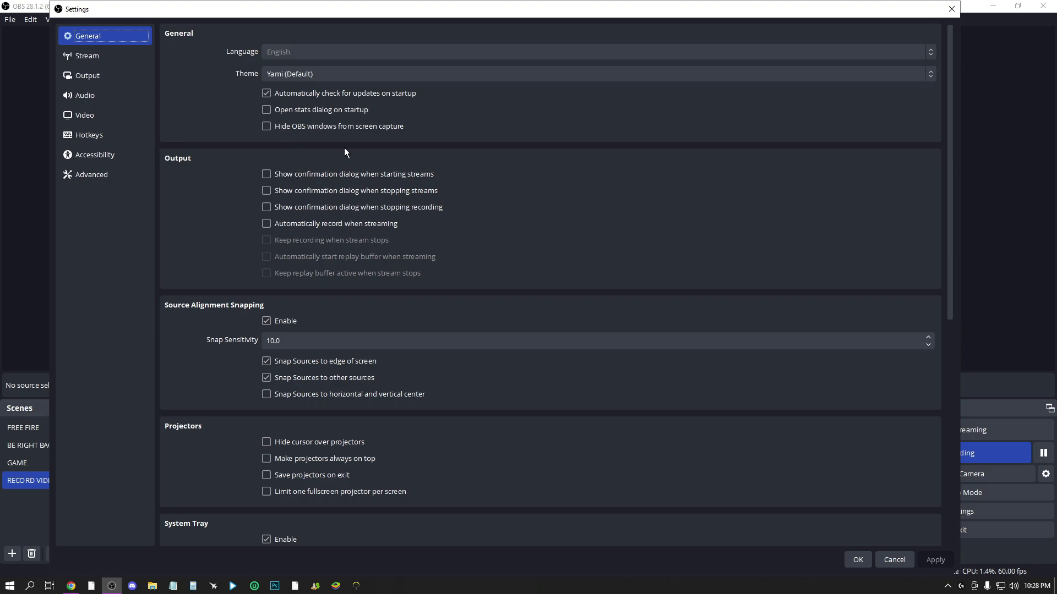
Step: Review the available themes and other general options, and view the streaming service settings
{"action": "left_click", "coordinate": [295, 74]}
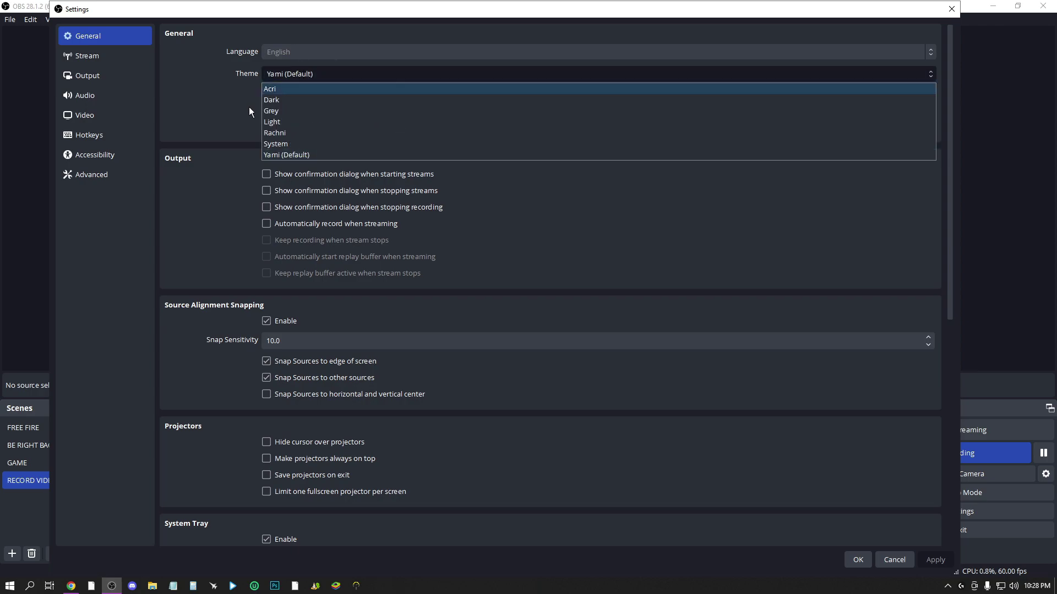
{"action": "left_click", "coordinate": [217, 108]}
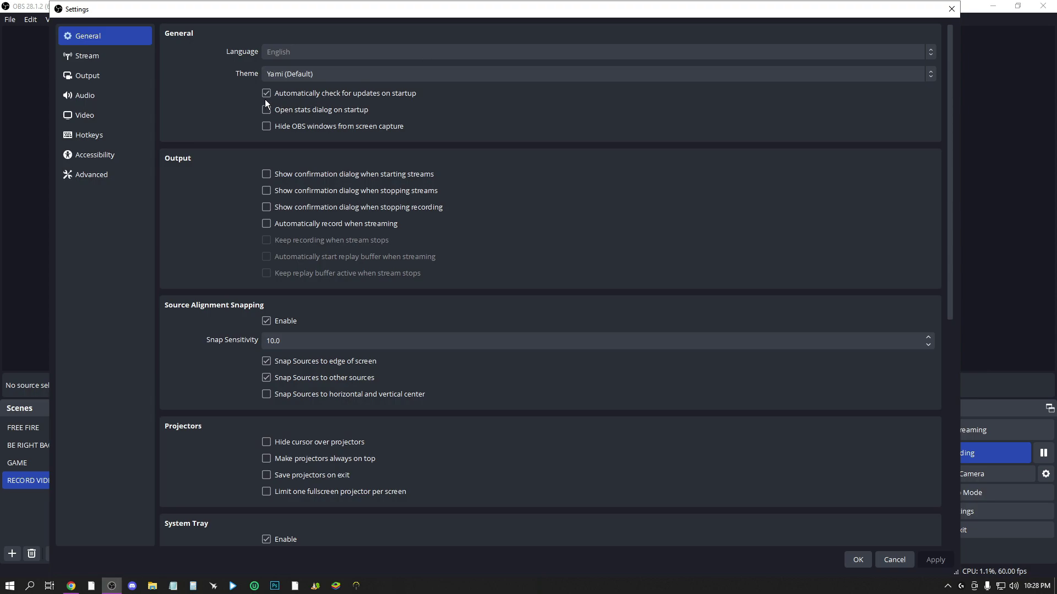
{"action": "scroll", "coordinate": [358, 223], "scroll_direction": "down", "scroll_amount": 5}
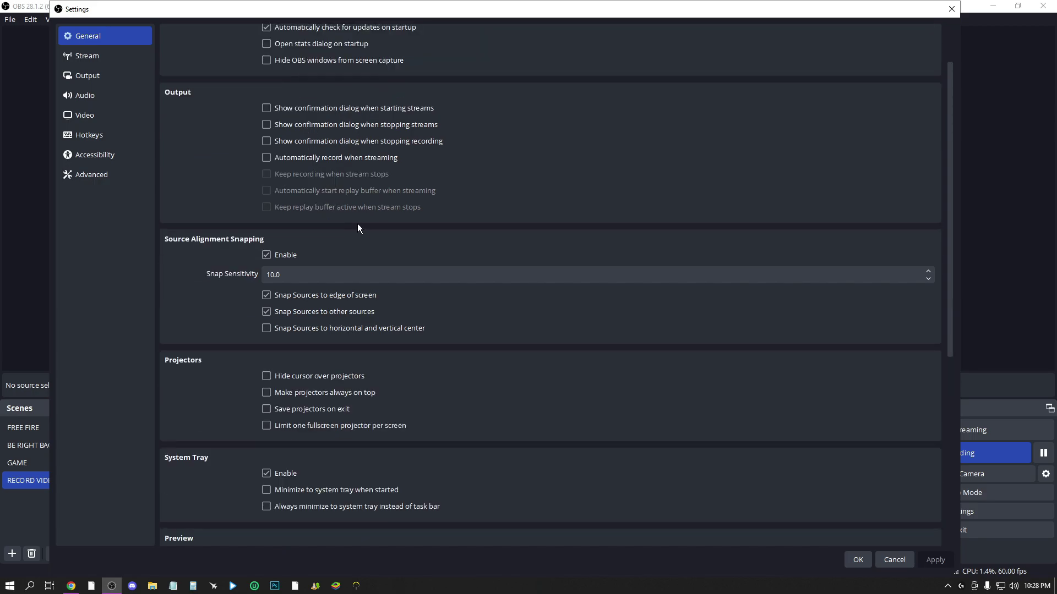
{"action": "scroll", "coordinate": [357, 198], "scroll_direction": "up", "scroll_amount": 2}
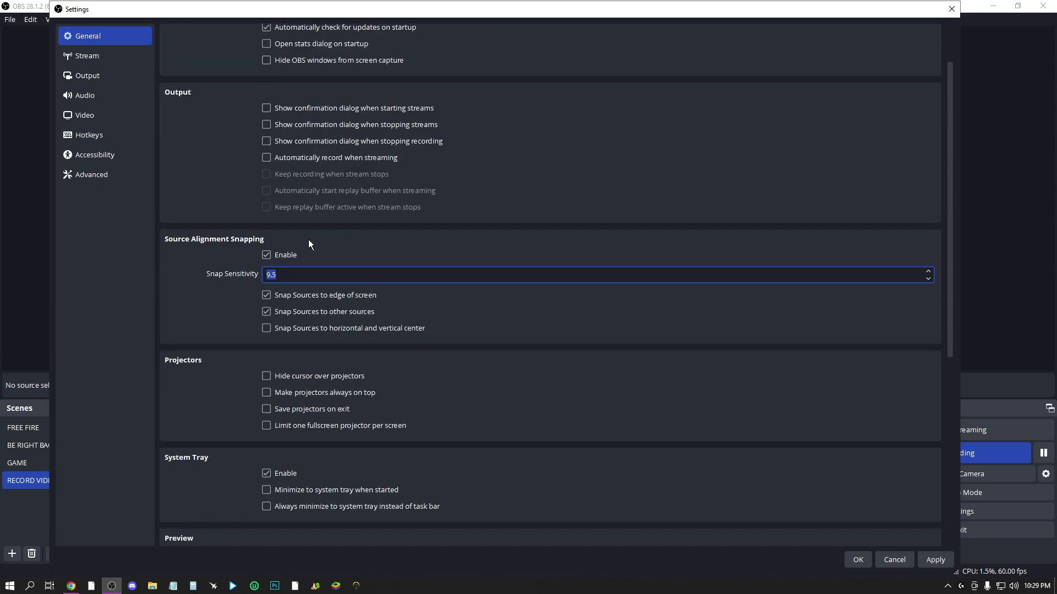
{"action": "scroll", "coordinate": [218, 191], "scroll_direction": "up", "scroll_amount": 2}
{"action": "left_click", "coordinate": [86, 59]}
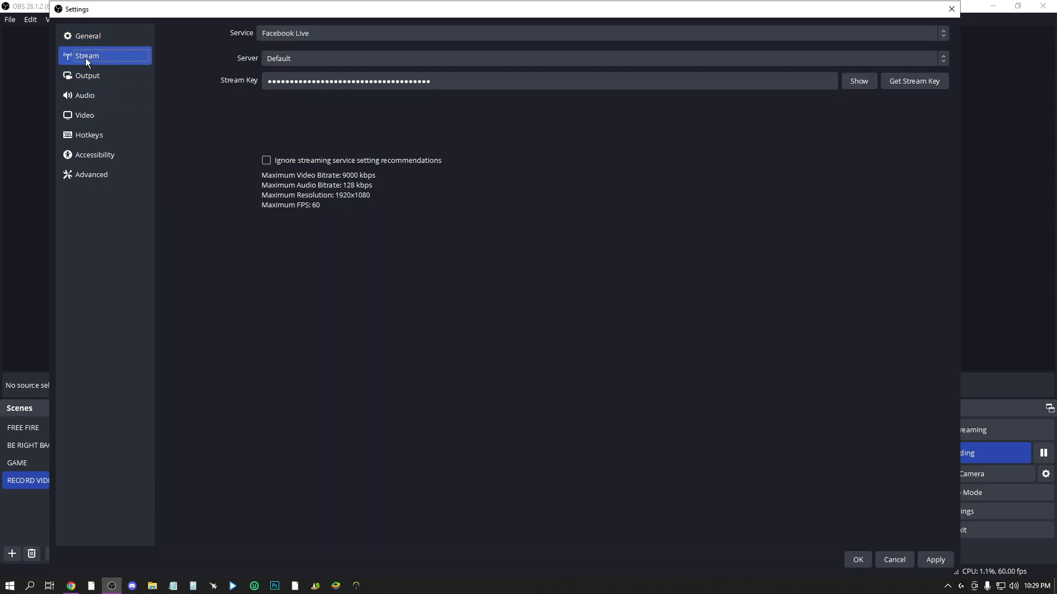
Step: Examine the streaming output's encoder settings, checking the rate control, bitrate and keyframe interval
{"action": "left_click", "coordinate": [100, 74]}
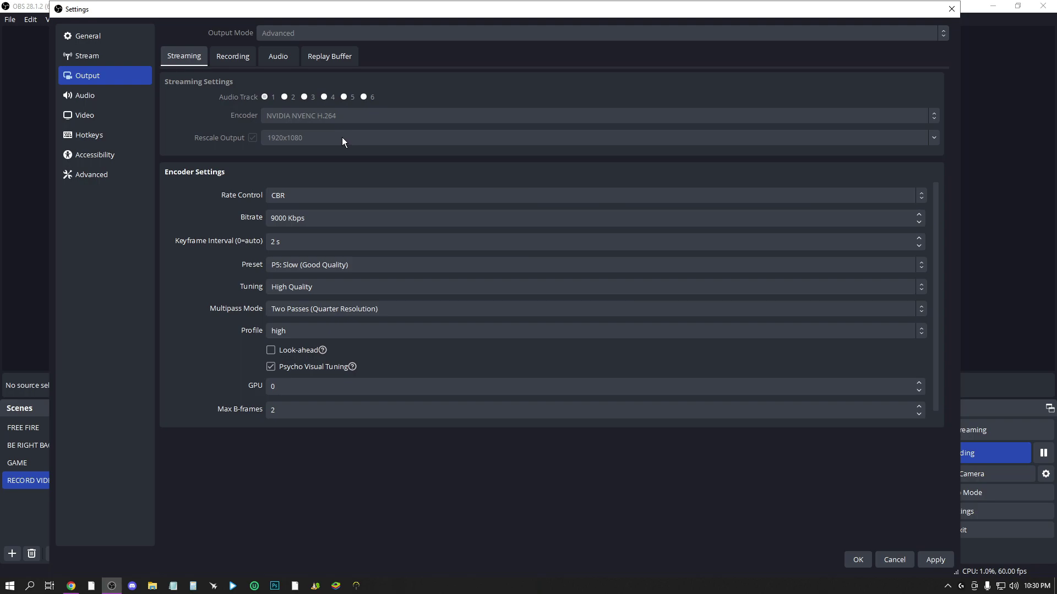
{"action": "left_click", "coordinate": [322, 195]}
{"action": "left_click", "coordinate": [319, 196]}
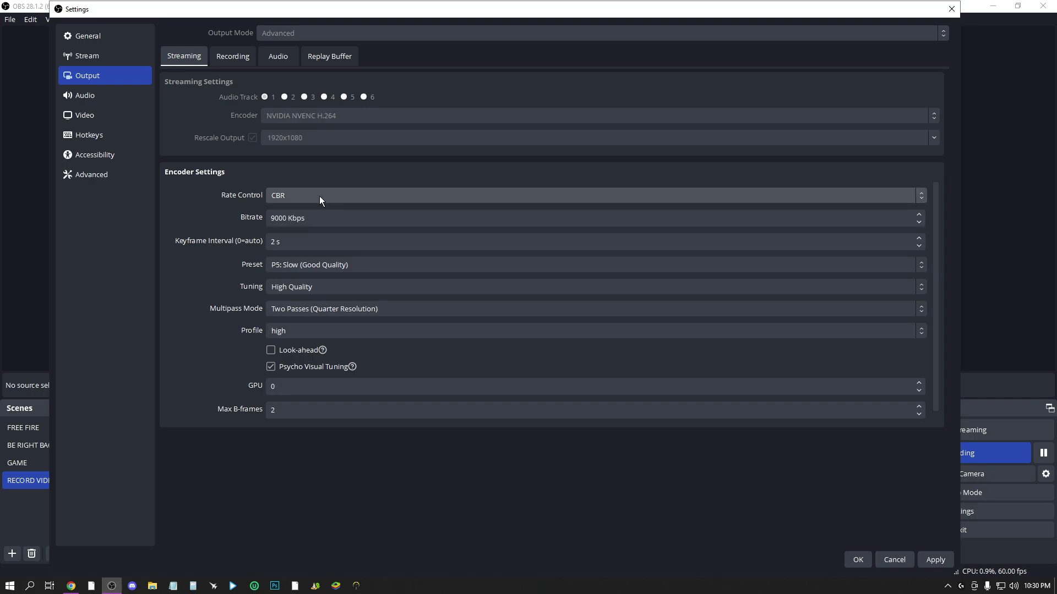
{"action": "triple_click", "coordinate": [273, 216]}
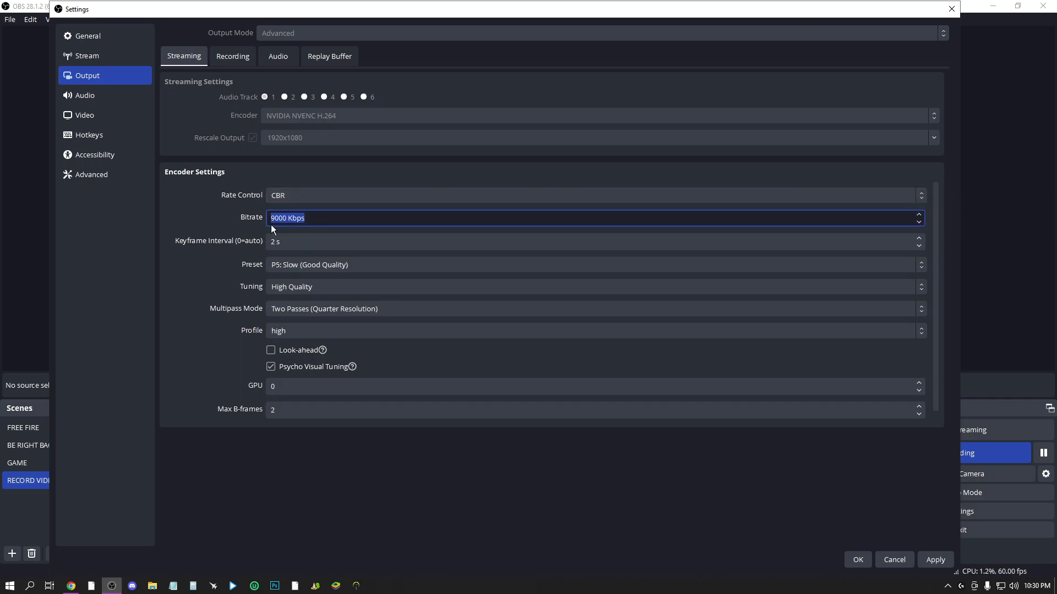
{"action": "left_click", "coordinate": [213, 220]}
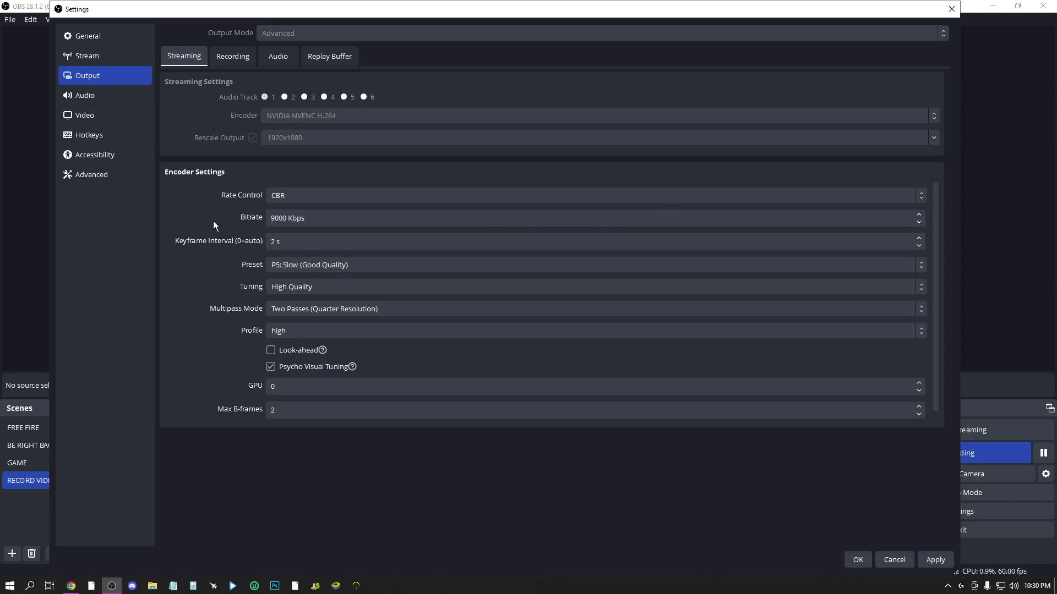
{"action": "left_click", "coordinate": [297, 216]}
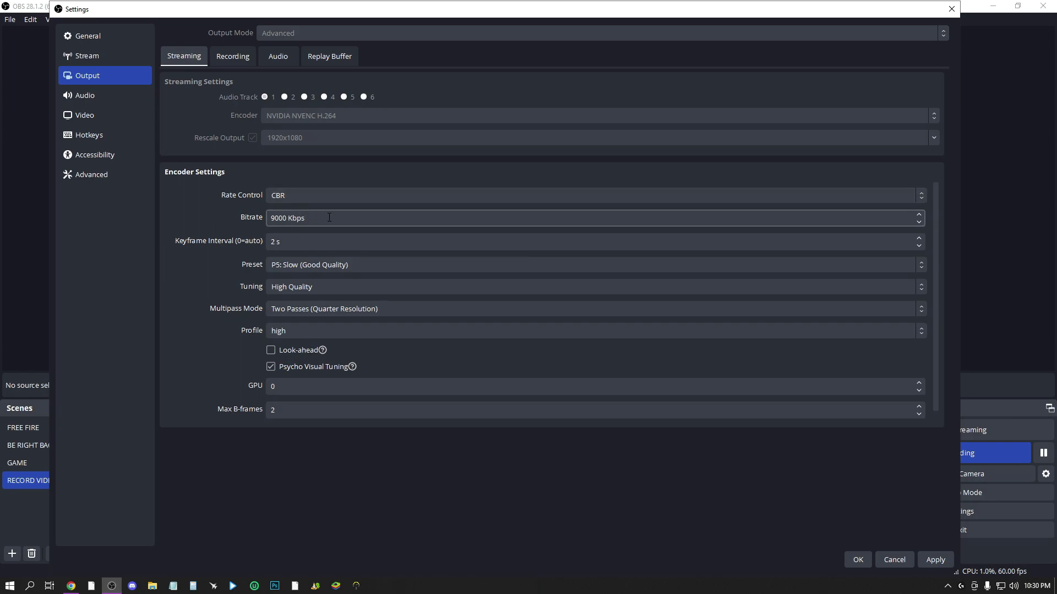
{"action": "double_click", "coordinate": [299, 215]}
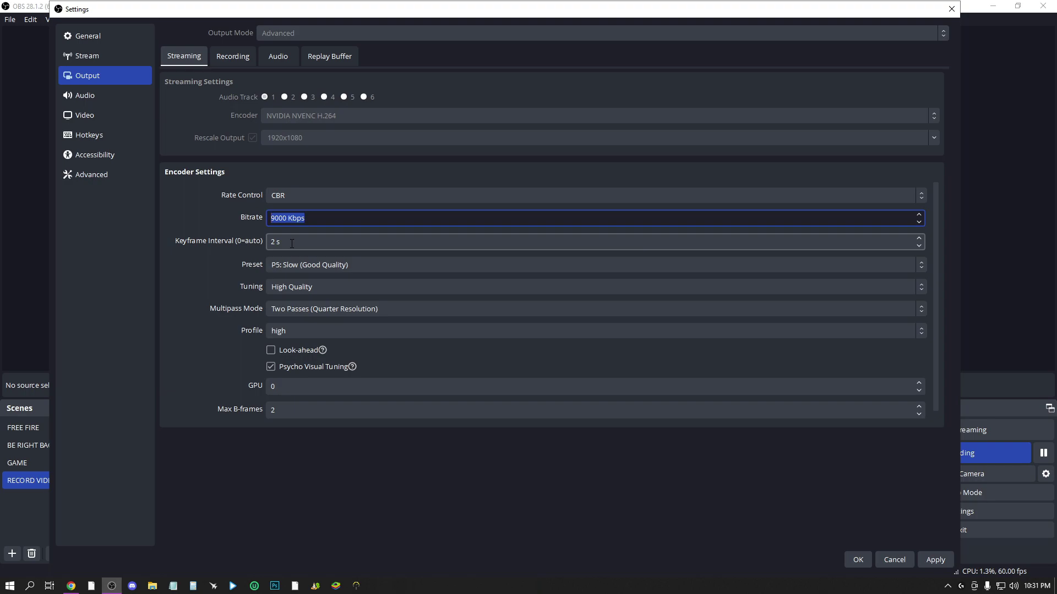
{"action": "key", "text": "Tab"}
{"action": "key", "text": "Tab"}
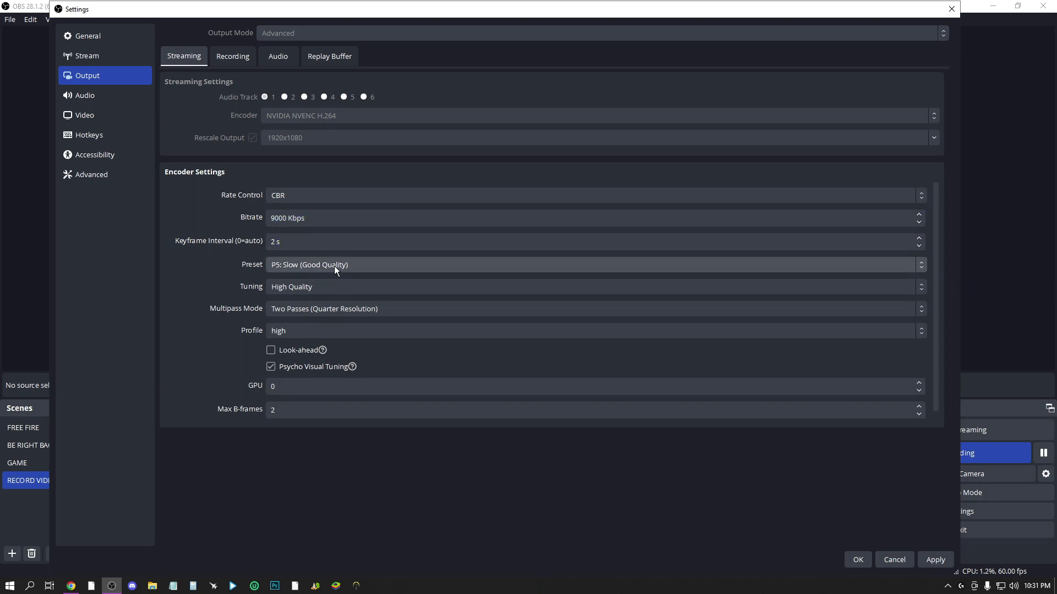
Step: Review the streaming encoder's preset, tuning and profile options, and its GPU and maximum B-frames values
{"action": "left_click", "coordinate": [335, 266]}
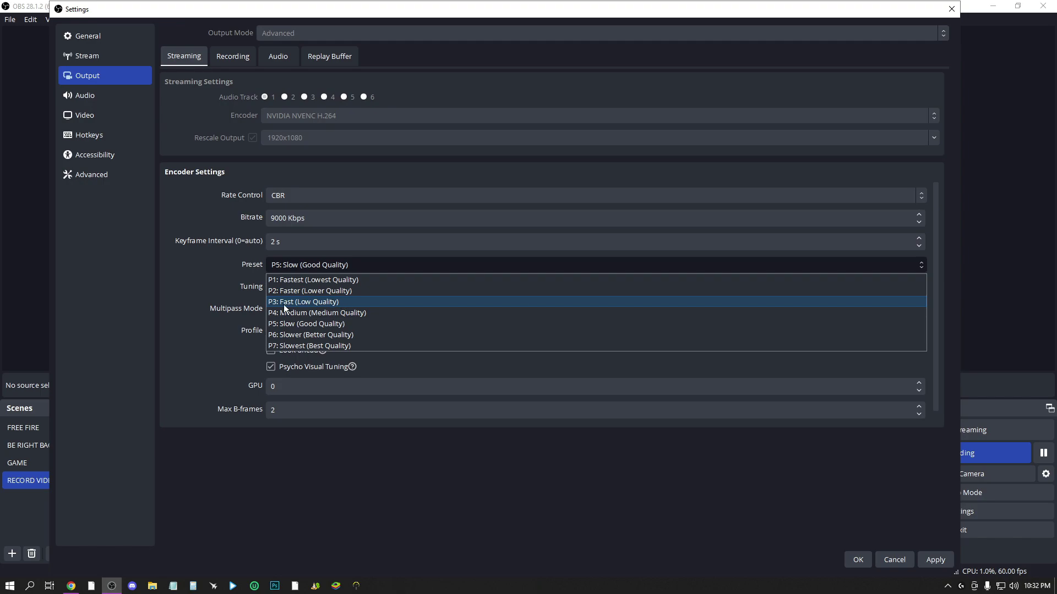
{"action": "left_click", "coordinate": [211, 279]}
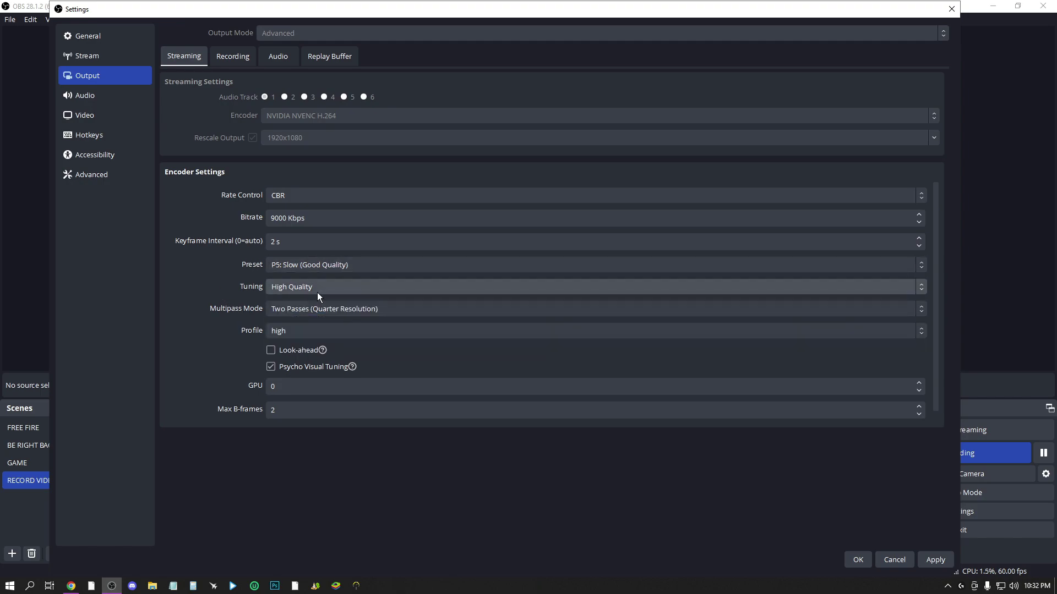
{"action": "left_click", "coordinate": [306, 287]}
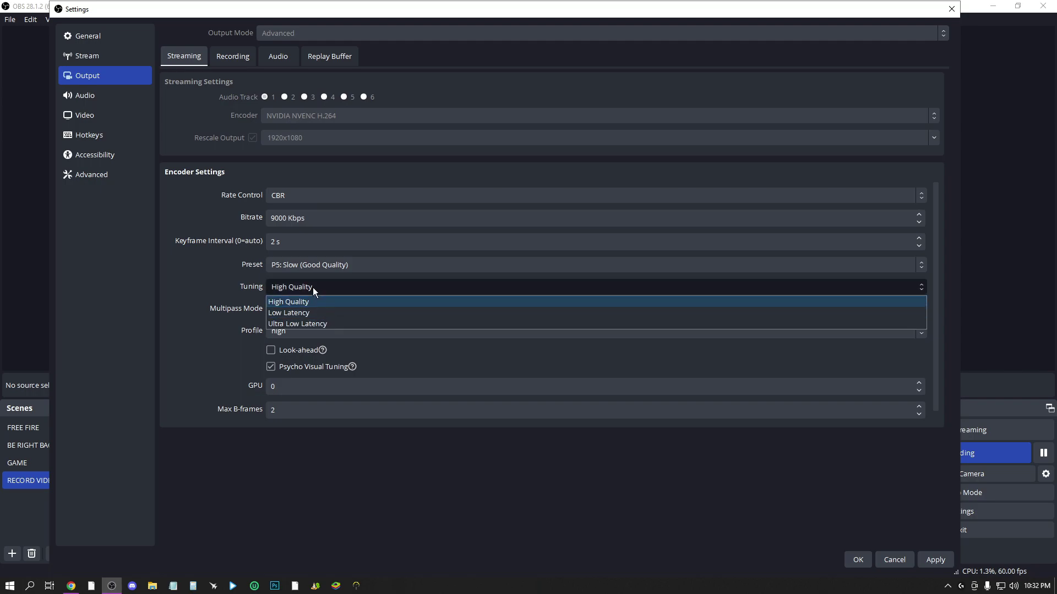
{"action": "left_click", "coordinate": [312, 298]}
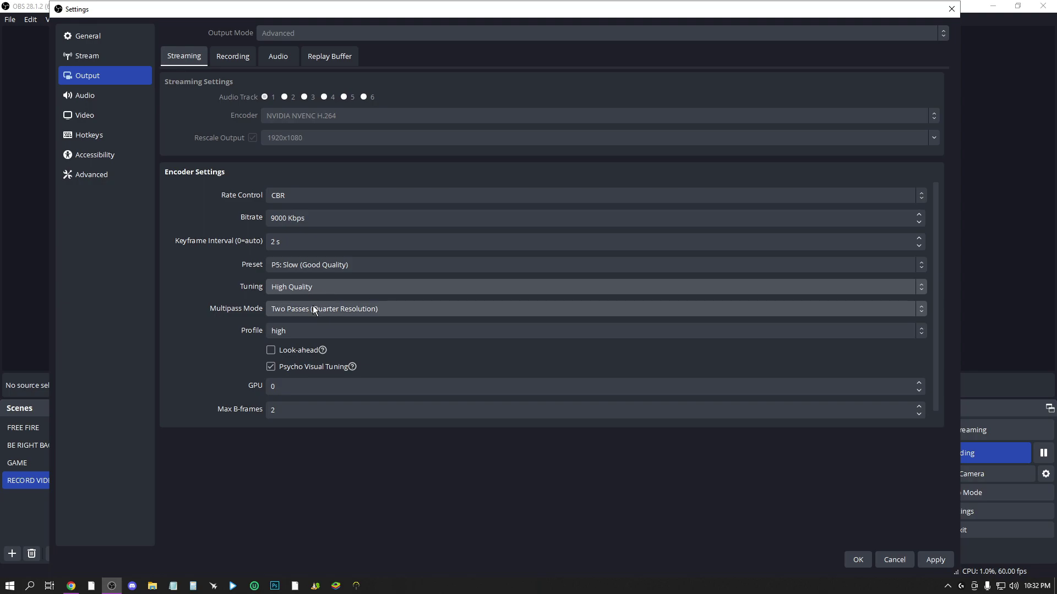
{"action": "left_click", "coordinate": [246, 322]}
{"action": "left_click", "coordinate": [283, 332]}
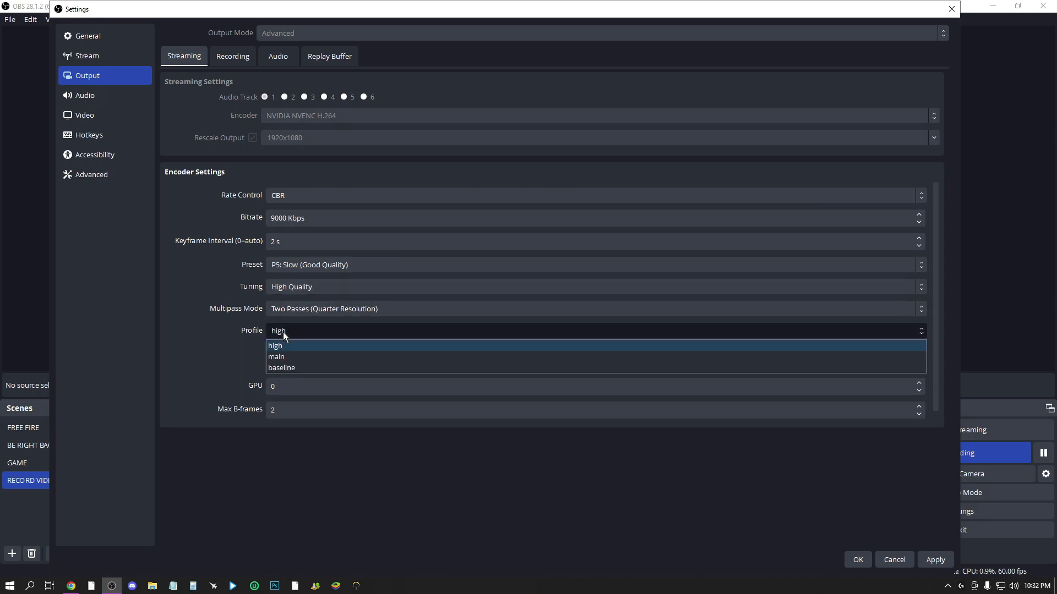
{"action": "left_click", "coordinate": [213, 332]}
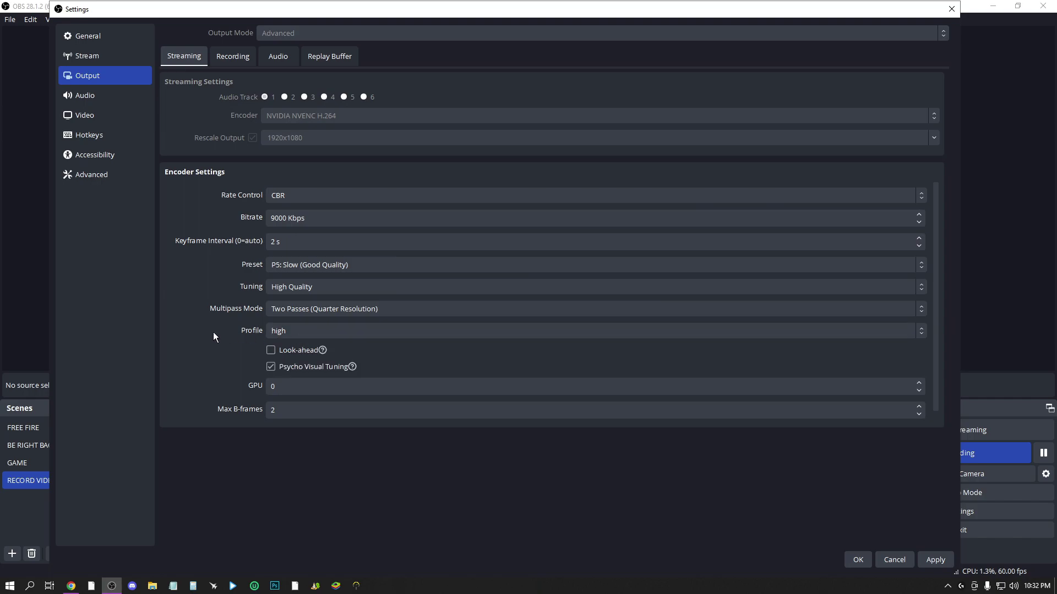
{"action": "left_click", "coordinate": [291, 387]}
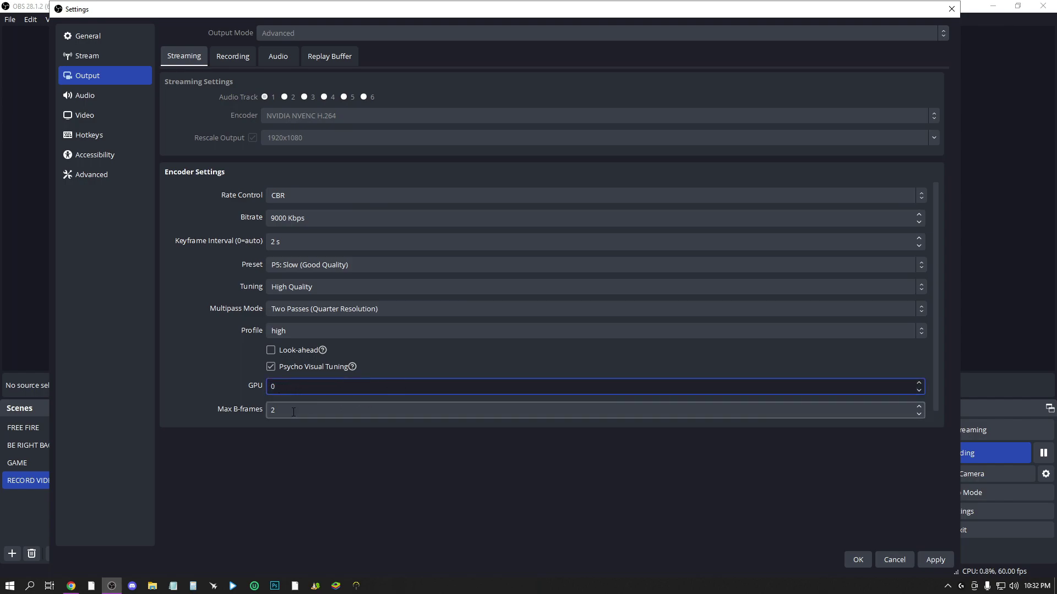
{"action": "left_click", "coordinate": [293, 412]}
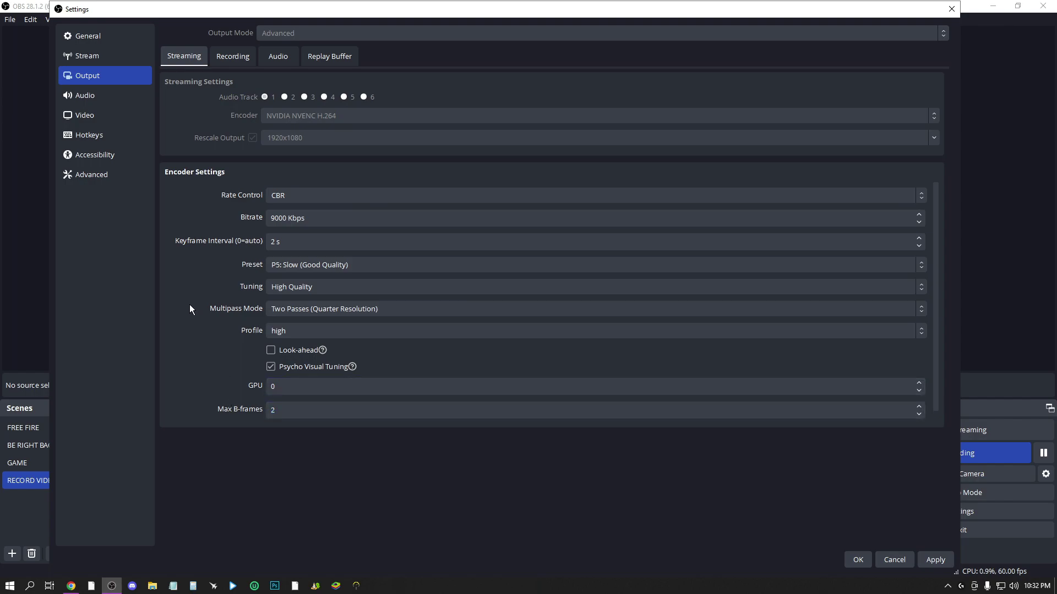
Step: Examine the recording output settings, focusing on the recording encoder's bitrate
{"action": "left_click", "coordinate": [232, 57]}
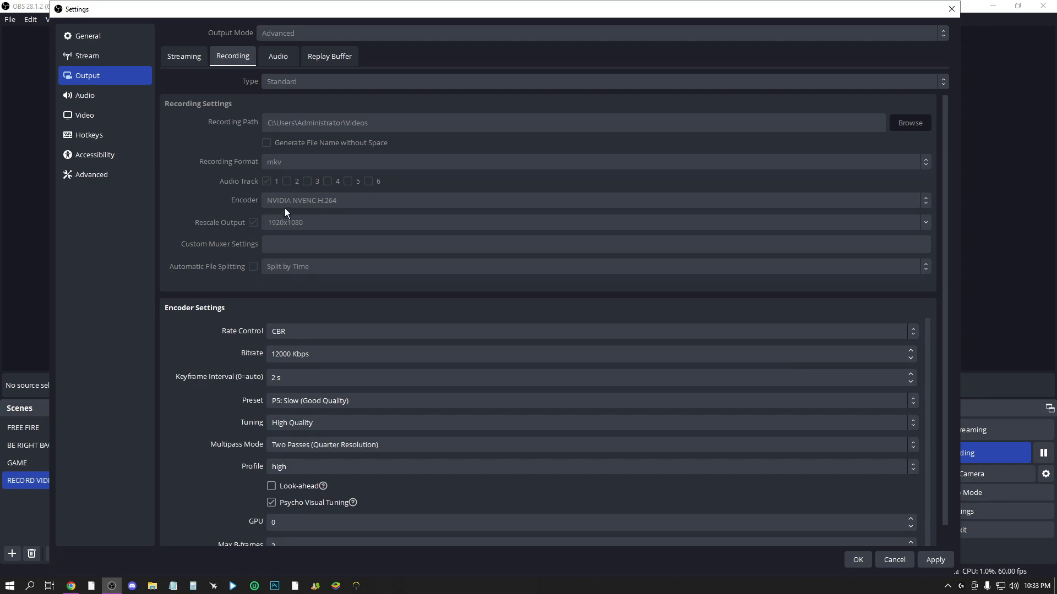
{"action": "scroll", "coordinate": [285, 210], "scroll_direction": "down", "scroll_amount": 1}
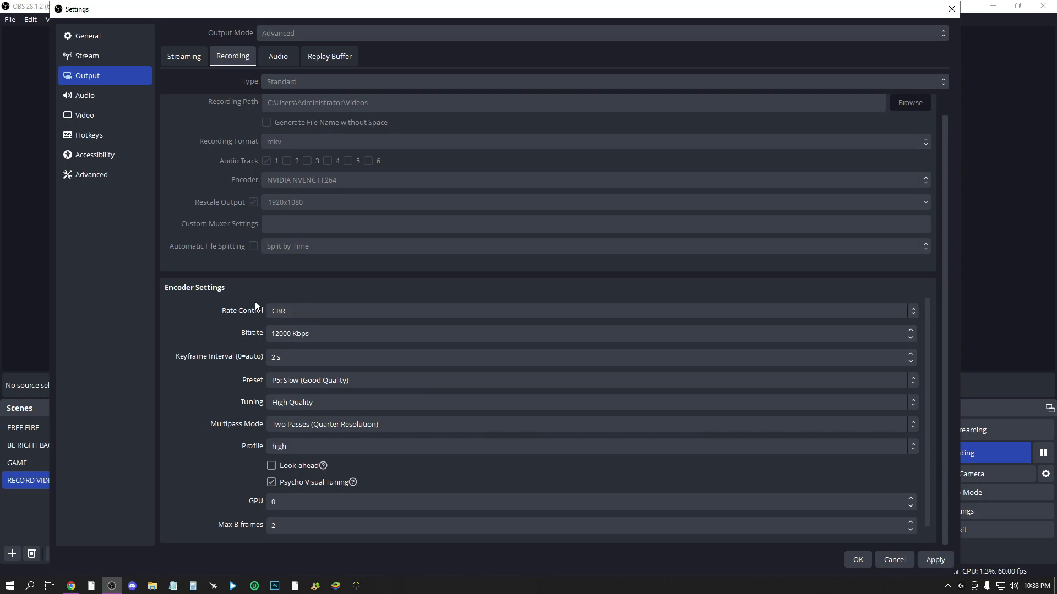
{"action": "scroll", "coordinate": [256, 302], "scroll_direction": "down", "scroll_amount": 1}
{"action": "left_click", "coordinate": [268, 327]}
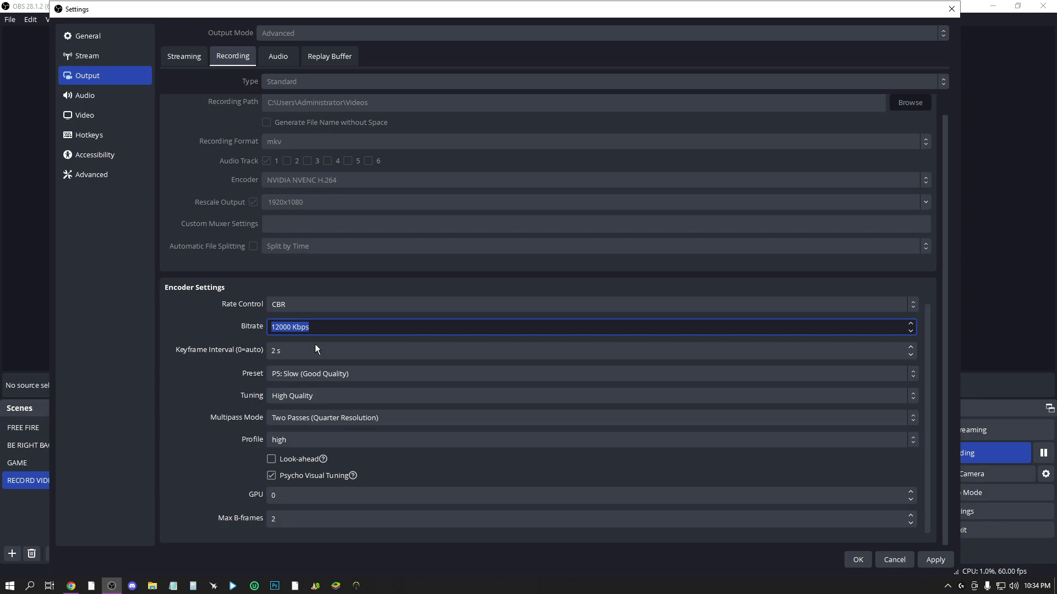
{"action": "left_click", "coordinate": [253, 329]}
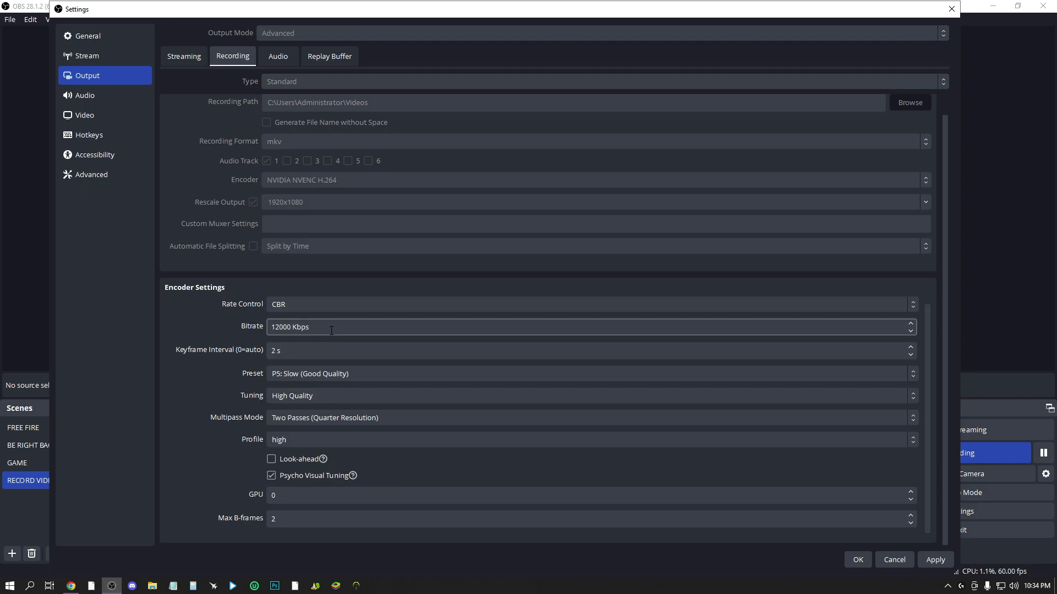
{"action": "left_click", "coordinate": [311, 327]}
{"action": "left_click_drag", "start_coordinate": [312, 328], "coordinate": [272, 328]}
{"action": "left_click", "coordinate": [314, 327]}
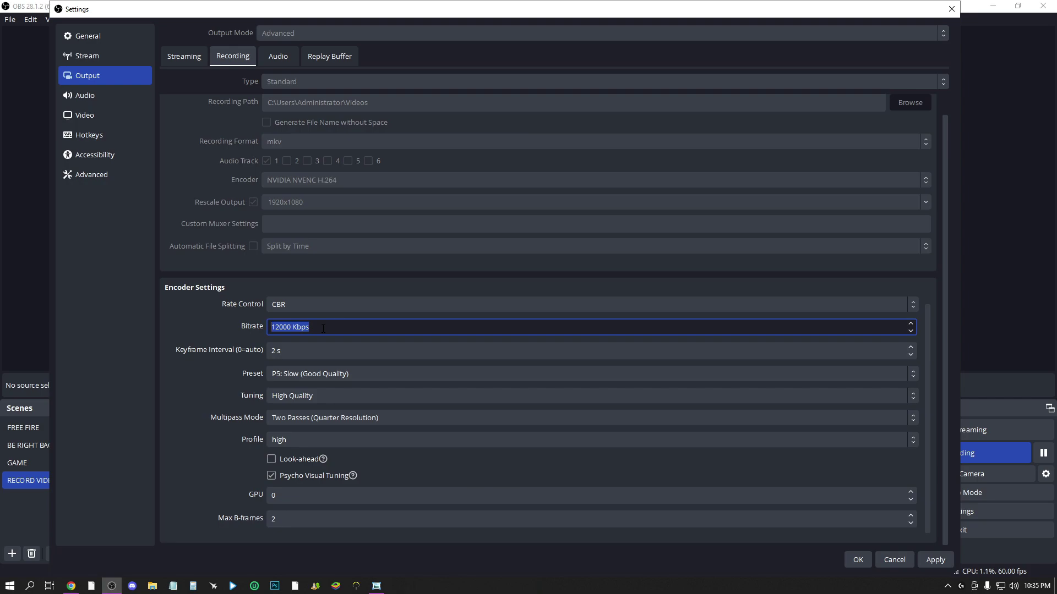
{"action": "left_click_drag", "start_coordinate": [323, 329], "coordinate": [268, 326]}
{"action": "left_click_drag", "start_coordinate": [356, 332], "coordinate": [259, 330]}
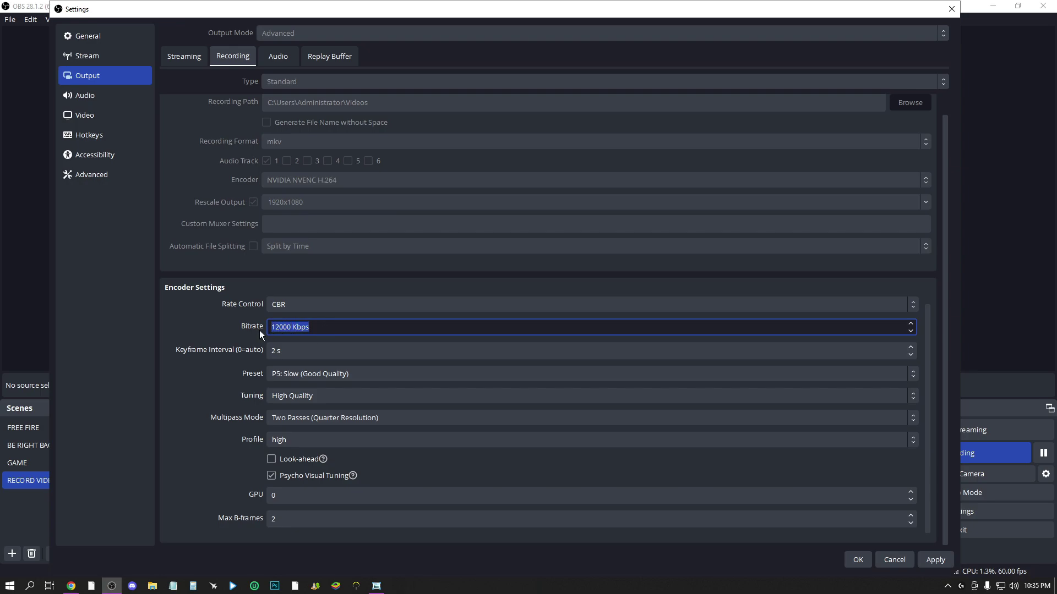
Step: Check the recording encoder's keyframe interval and view the audio bitrates of the output tracks
{"action": "left_click", "coordinate": [289, 354]}
{"action": "left_click_drag", "start_coordinate": [276, 352], "coordinate": [272, 353]}
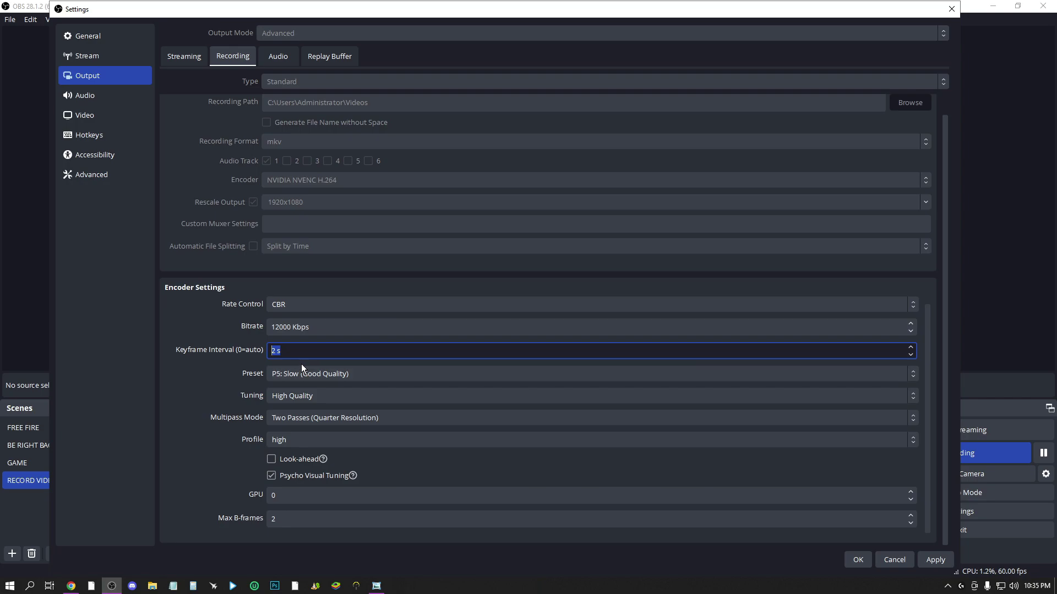
{"action": "left_click", "coordinate": [254, 375]}
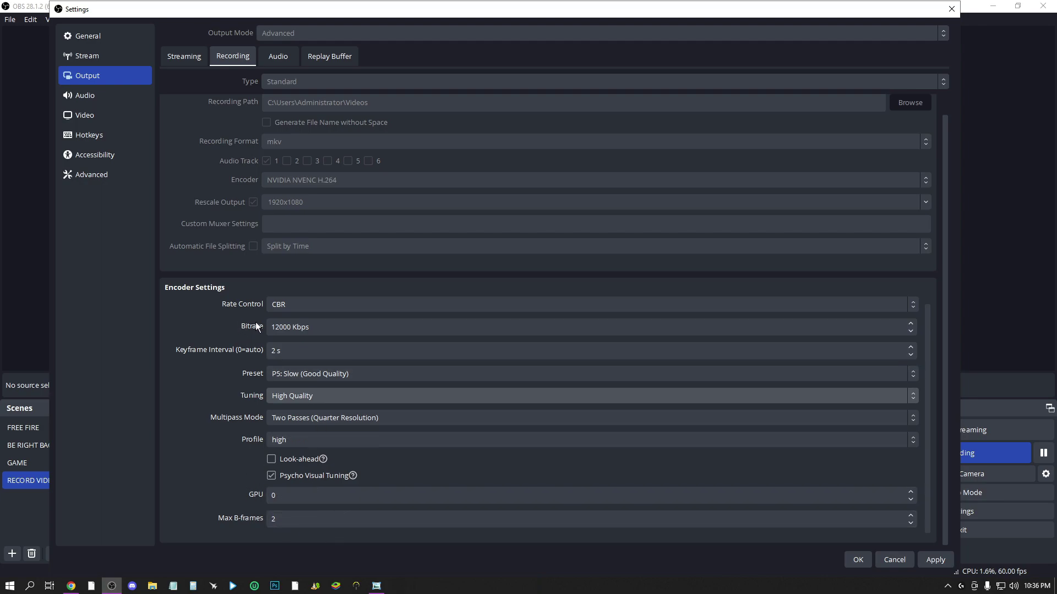
{"action": "left_click", "coordinate": [282, 57]}
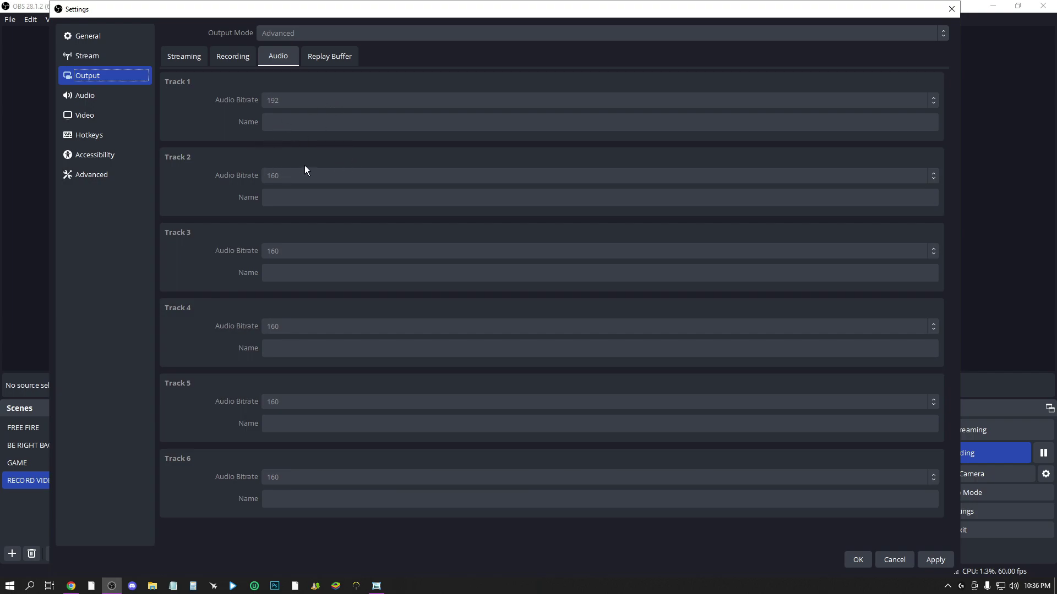
Step: Review the global audio devices, including the choices for the main microphone, and view the video resolution and frame rate settings
{"action": "left_click", "coordinate": [104, 94]}
{"action": "scroll", "coordinate": [258, 139], "scroll_direction": "down", "scroll_amount": 1}
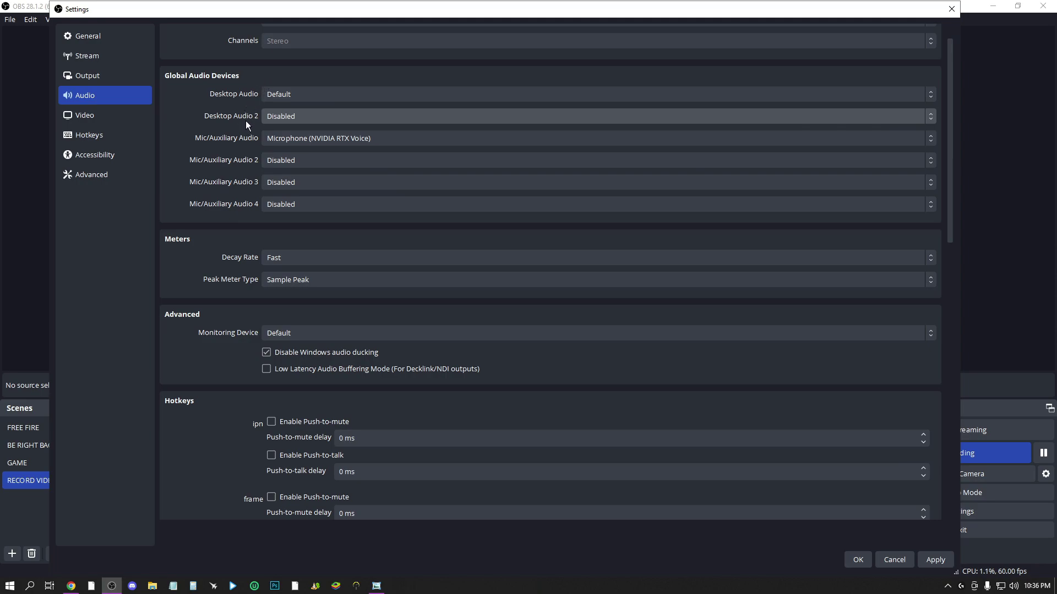
{"action": "left_click", "coordinate": [297, 137]}
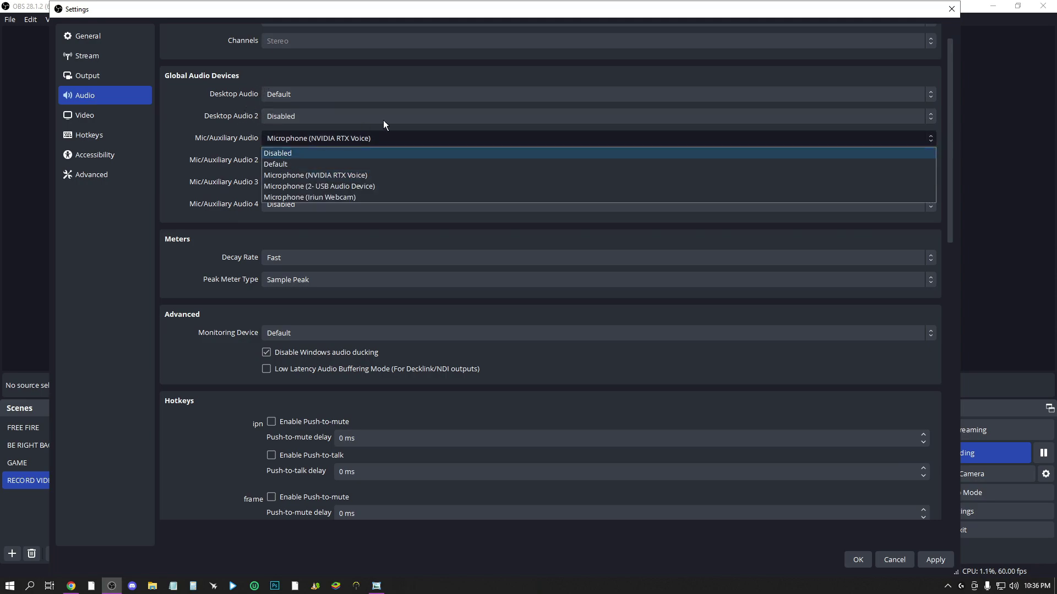
{"action": "left_click", "coordinate": [234, 141]}
{"action": "left_click", "coordinate": [295, 138]}
{"action": "left_click", "coordinate": [229, 190]}
{"action": "scroll", "coordinate": [209, 242], "scroll_direction": "down", "scroll_amount": 2}
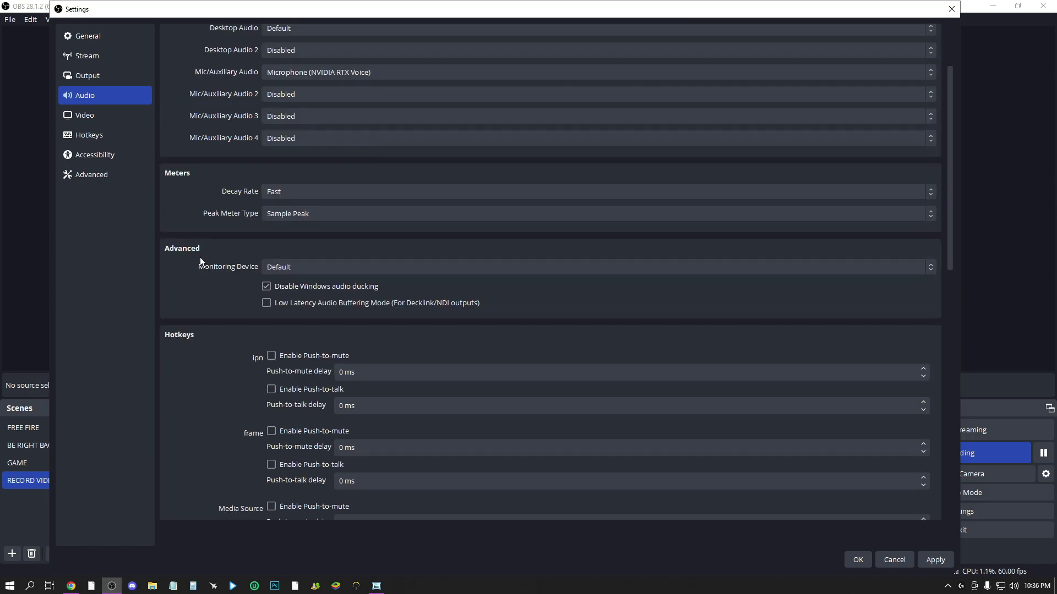
{"action": "left_click", "coordinate": [93, 117]}
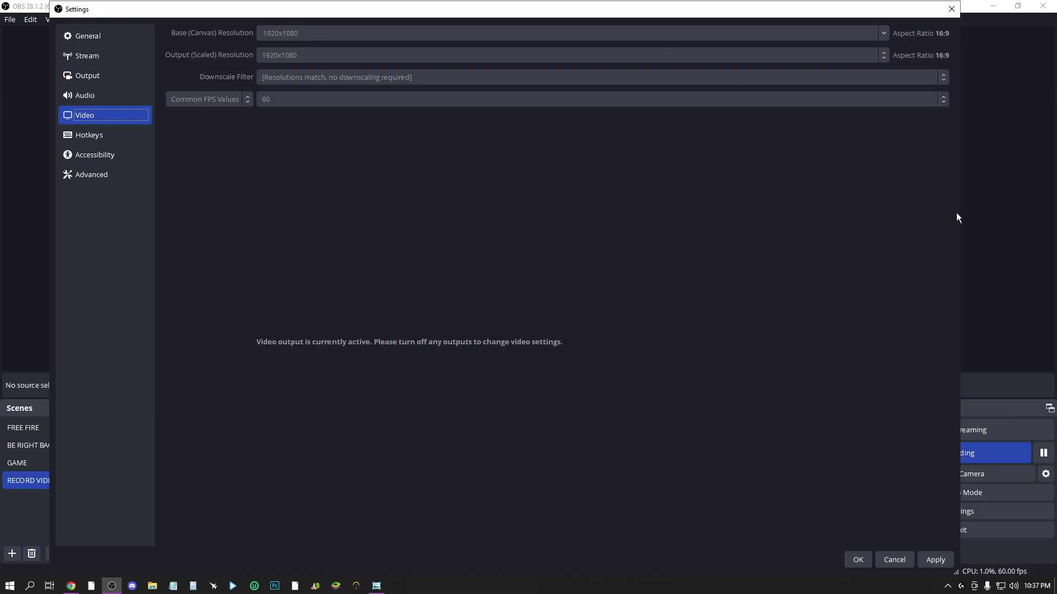
Step: Close the settings without applying changes and minimize the OBS and browser windows to reach the desktop
{"action": "left_click_drag", "start_coordinate": [961, 230], "coordinate": [906, 231]}
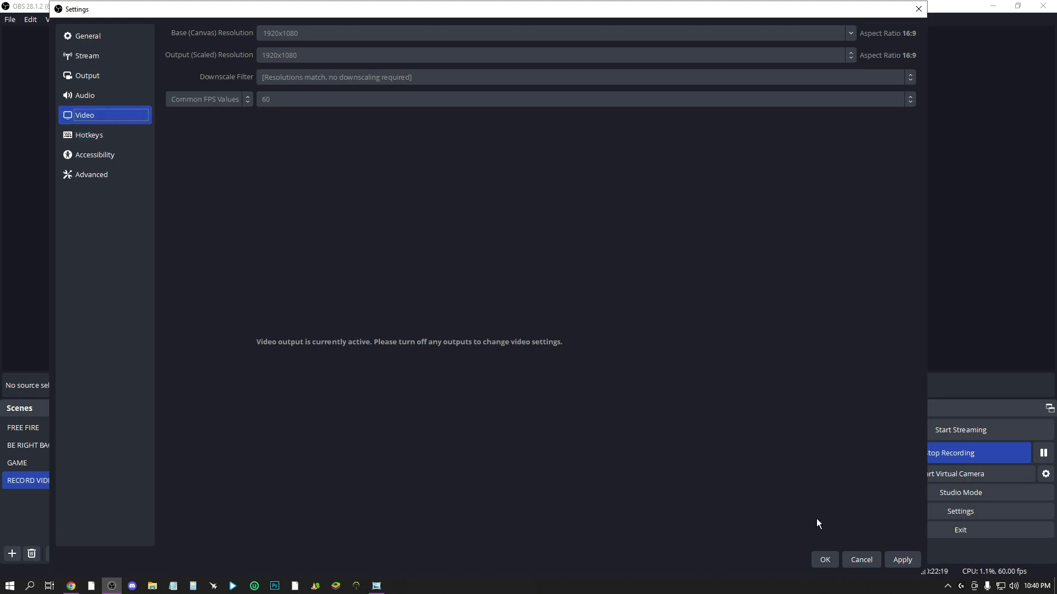
{"action": "left_click", "coordinate": [861, 560]}
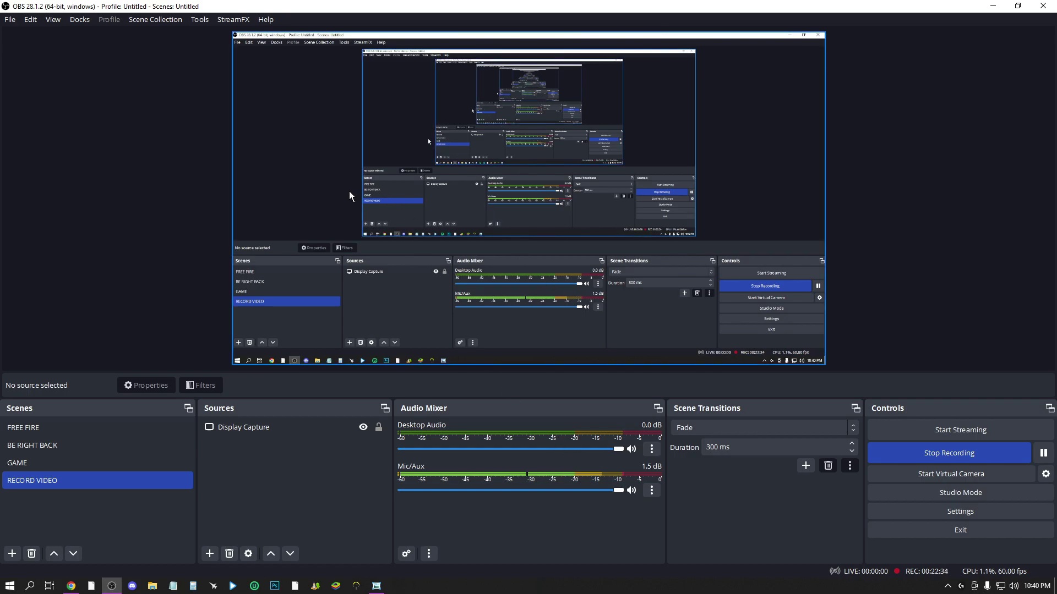
{"action": "left_click", "coordinate": [991, 10]}
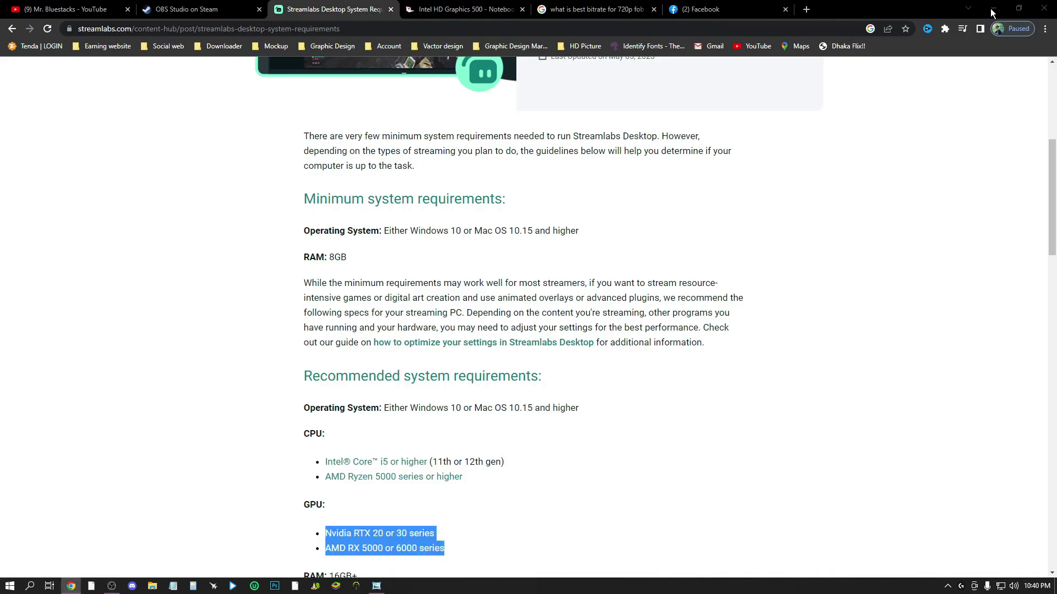
{"action": "left_click", "coordinate": [993, 9]}
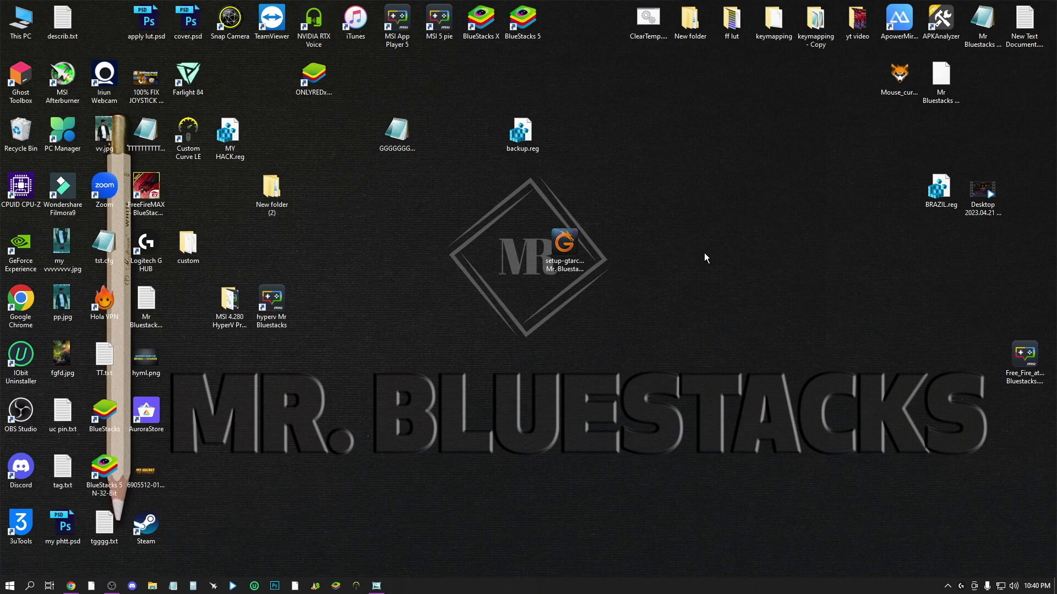
Step: View the recording and live broadcasting options in the GeForce Experience overlay and close it
{"action": "key", "text": "alt+z"}
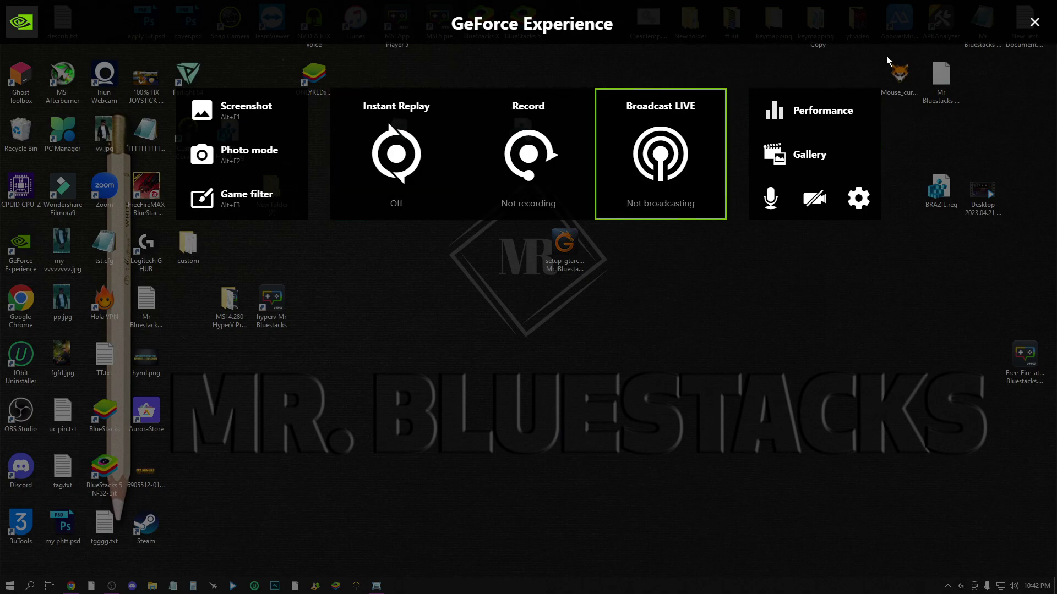
{"action": "left_click", "coordinate": [1033, 33]}
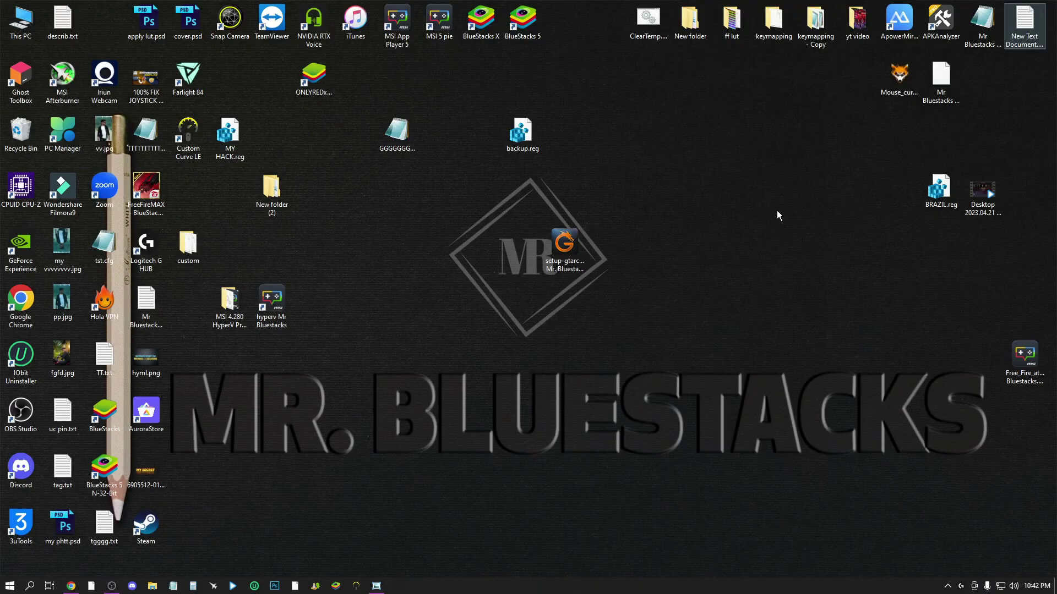
Step: Switch back to OBS and enable the Apply LUT filter on the Display Capture source
{"action": "mouse_move", "coordinate": [118, 587]}
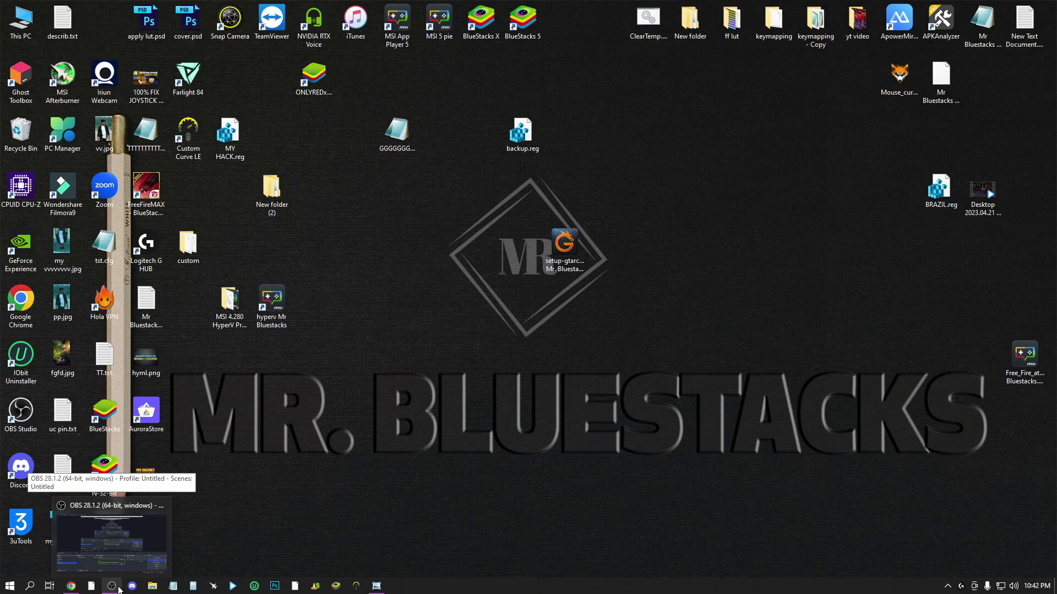
{"action": "left_click", "coordinate": [119, 589]}
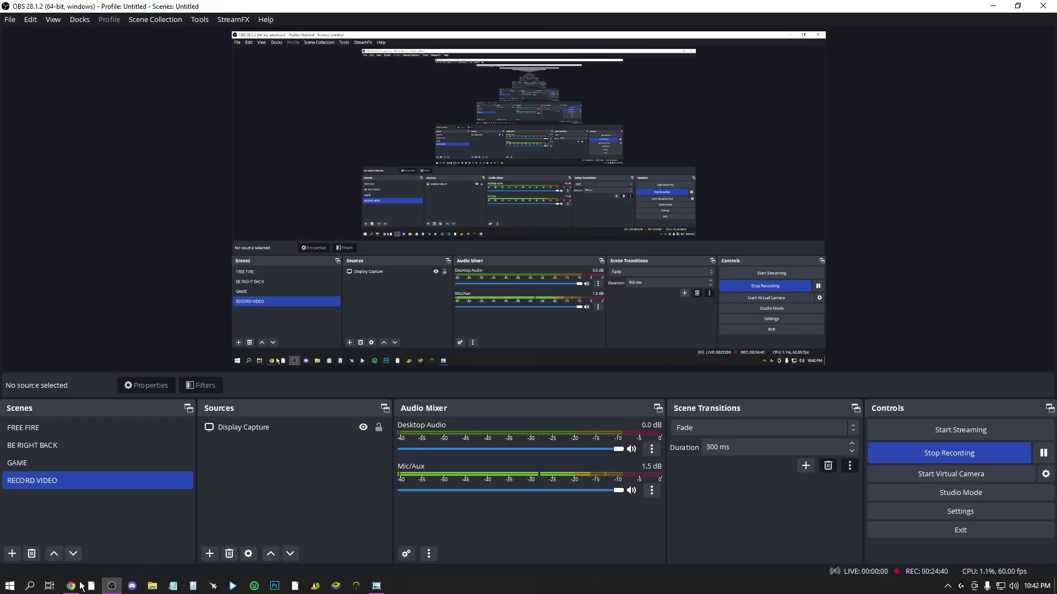
{"action": "left_click", "coordinate": [280, 431]}
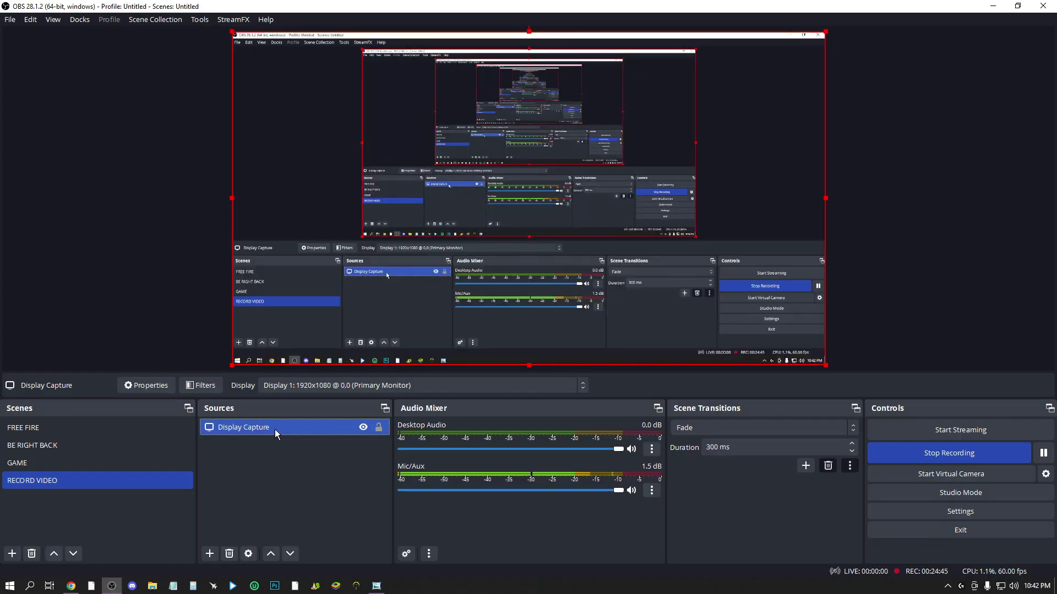
{"action": "right_click", "coordinate": [275, 430]}
{"action": "left_click", "coordinate": [308, 401]}
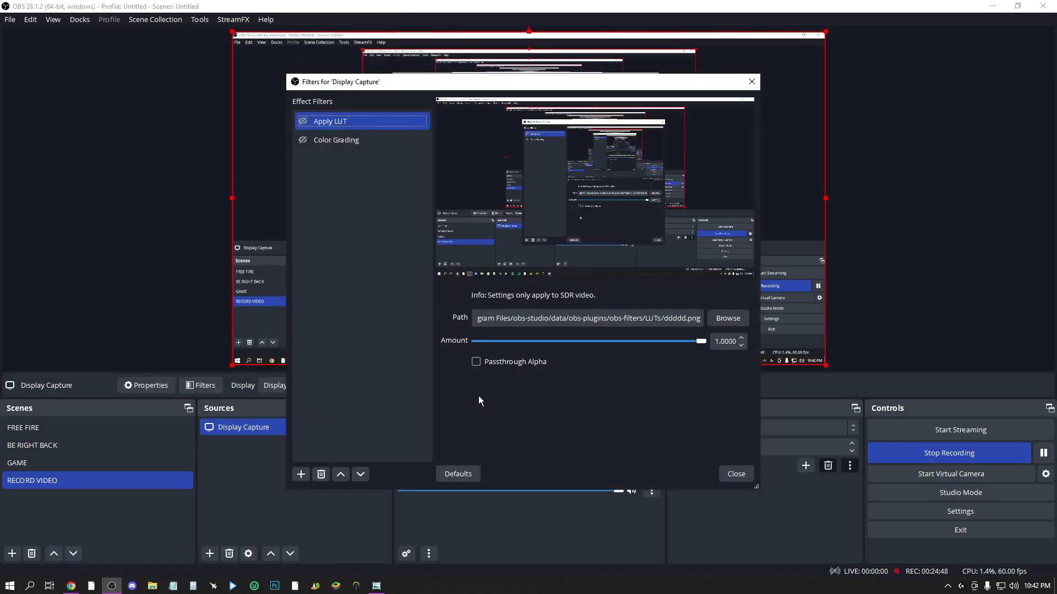
{"action": "left_click", "coordinate": [303, 122]}
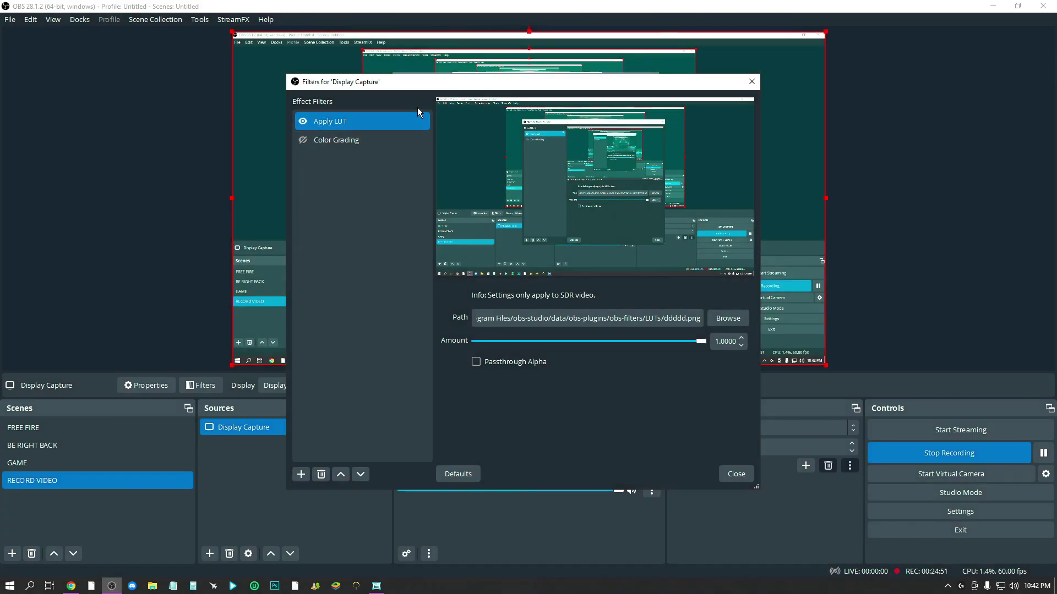
Step: Inspect the LUT effect on the preview, disable the Apply LUT filter and close the Display Capture filters
{"action": "left_click_drag", "start_coordinate": [591, 141], "coordinate": [604, 211]}
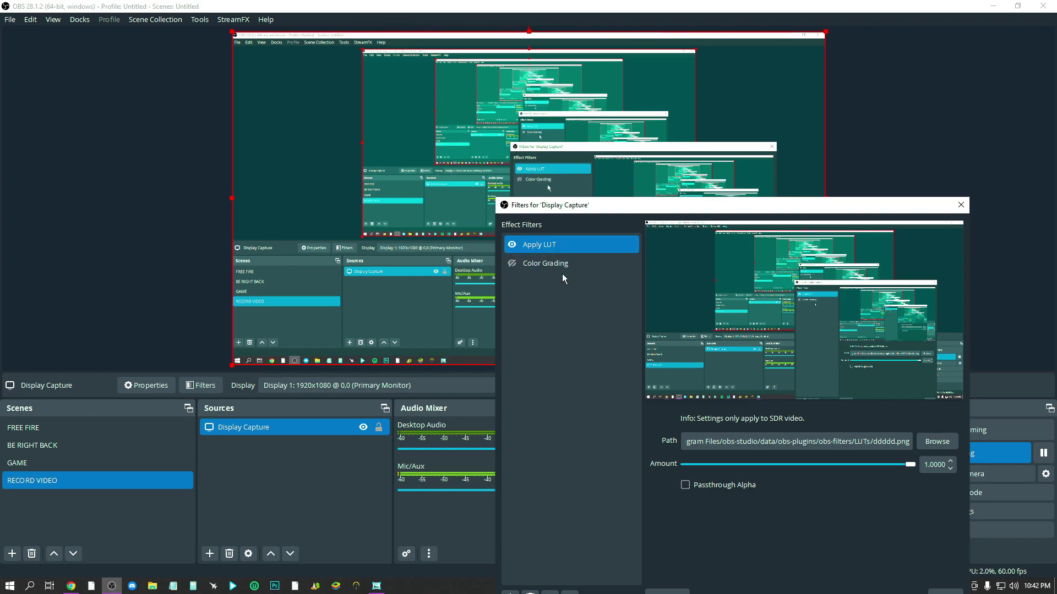
{"action": "left_click", "coordinate": [512, 244]}
{"action": "left_click_drag", "start_coordinate": [725, 213], "coordinate": [620, 153]}
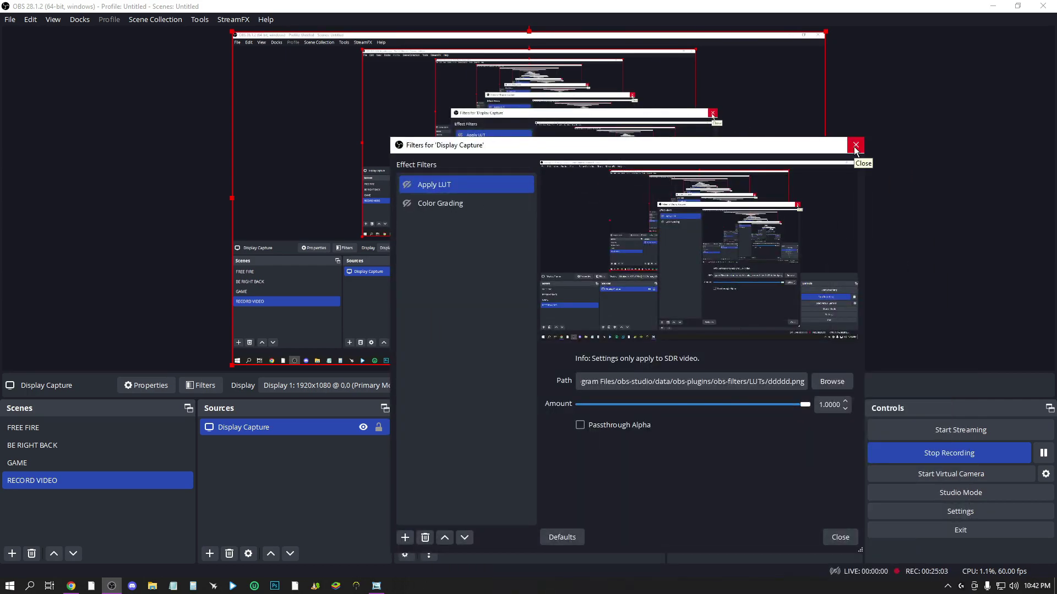
{"action": "left_click", "coordinate": [855, 148]}
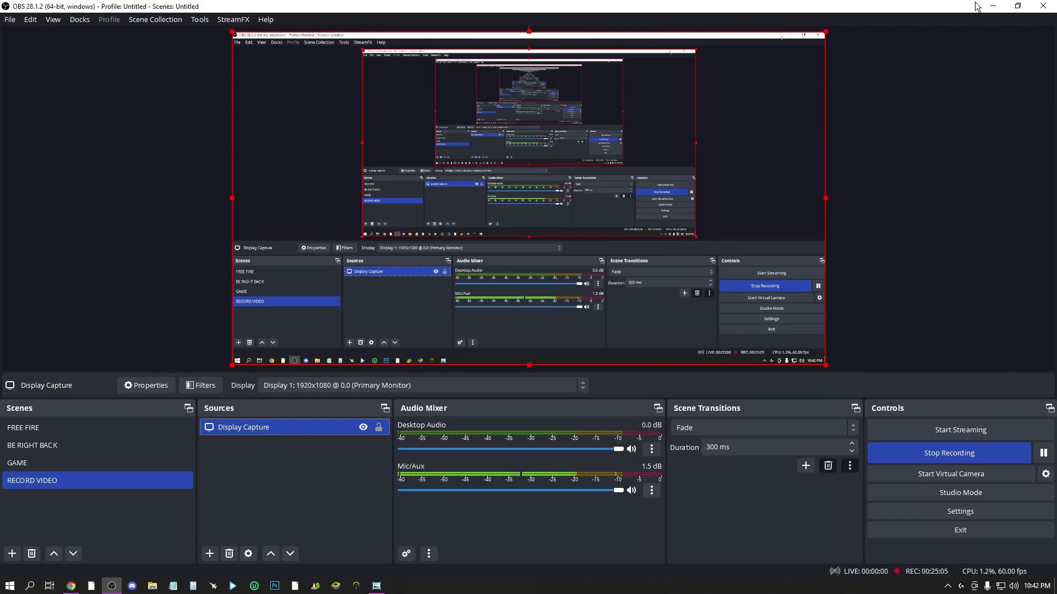
Step: Switch to Chrome and show the Facebook recording of the Garena Free Fire stream in full screen
{"action": "left_click", "coordinate": [989, 6]}
{"action": "left_click", "coordinate": [71, 585]}
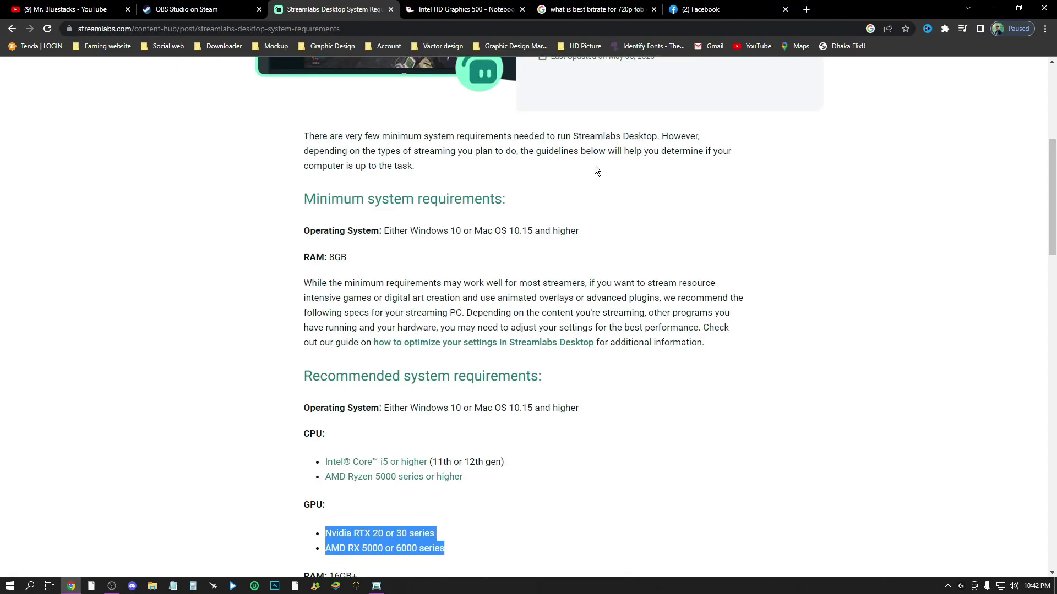
{"action": "left_click", "coordinate": [726, 7]}
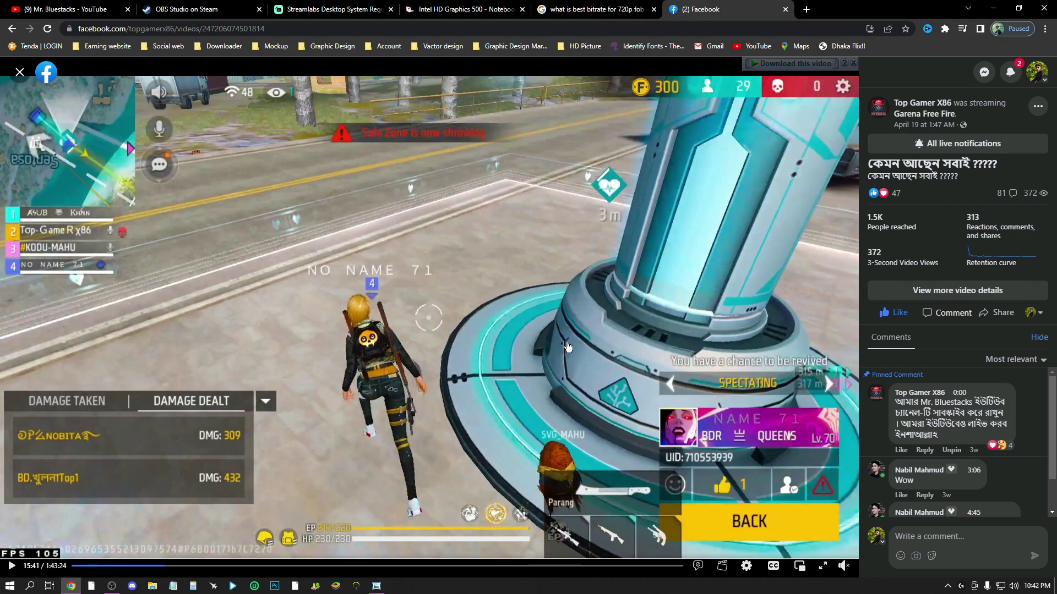
{"action": "left_click", "coordinate": [823, 566]}
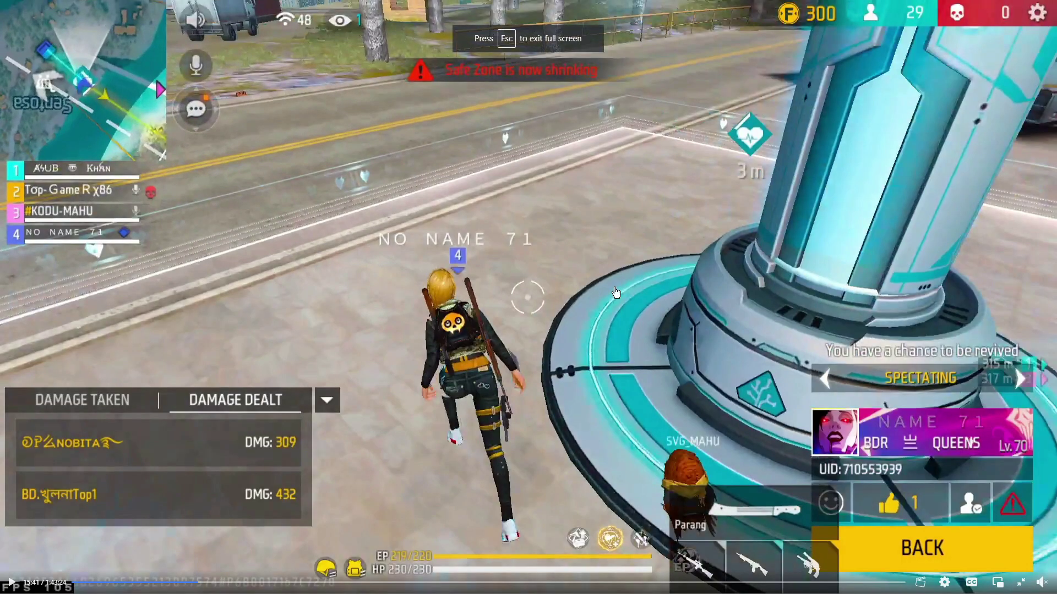
{"action": "key", "text": "Escape"}
{"action": "key", "text": "f"}
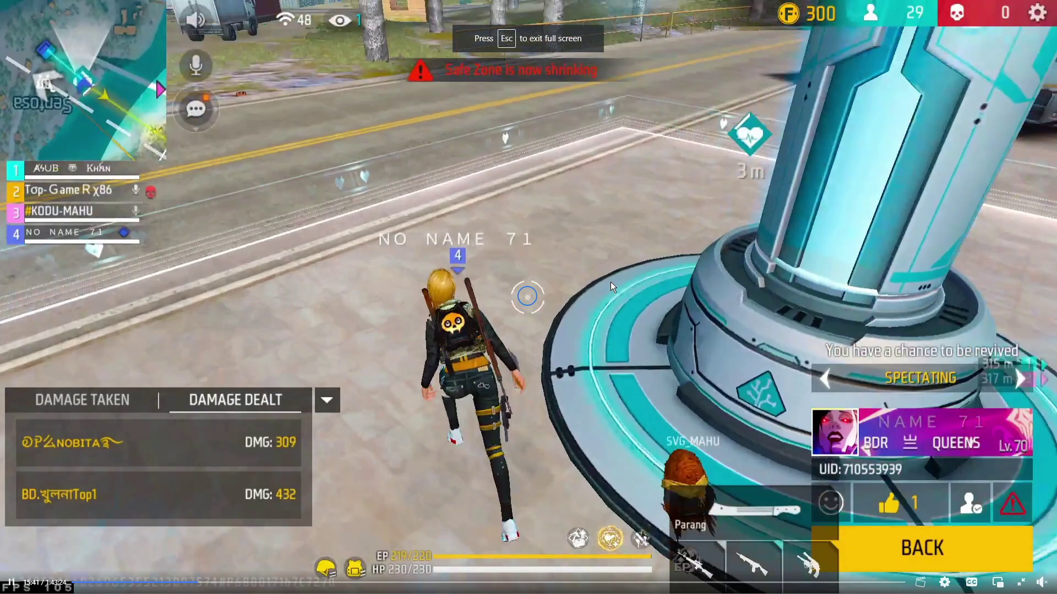
Step: Review the gameplay at different points of the Facebook stream recording, leave full screen and return to OBS
{"action": "key", "text": "Left"}
{"action": "key", "text": "Left"}
{"action": "key", "text": "Left"}
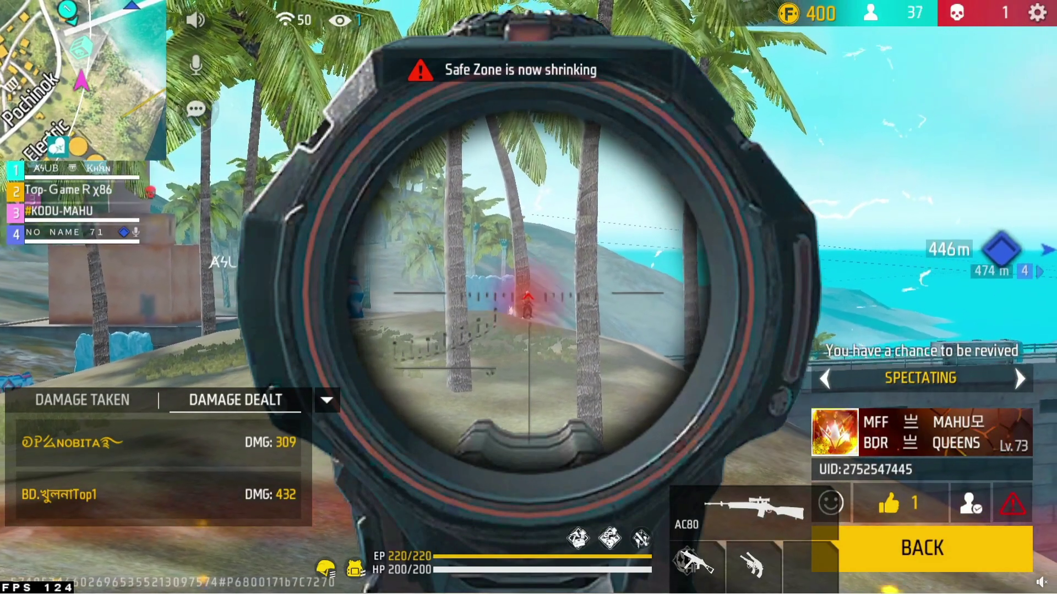
{"action": "key", "text": "Right"}
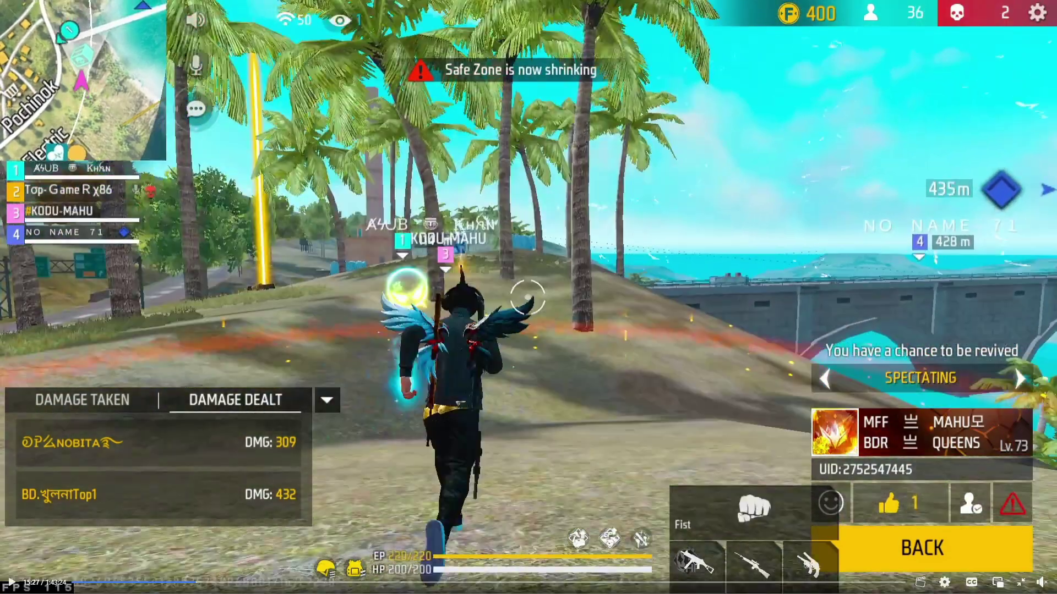
{"action": "key", "text": "space"}
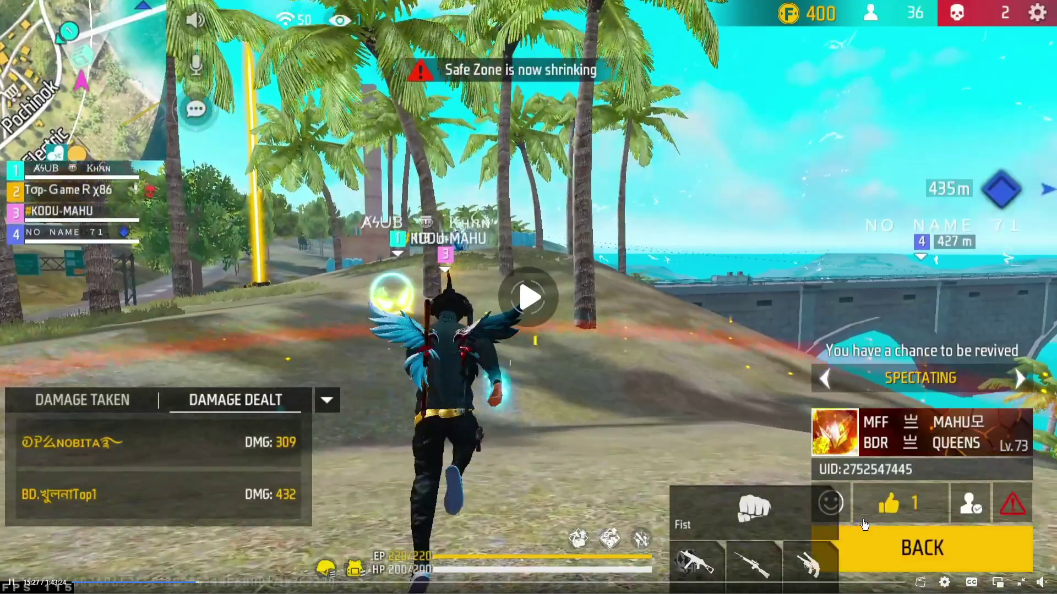
{"action": "key", "text": "Right"}
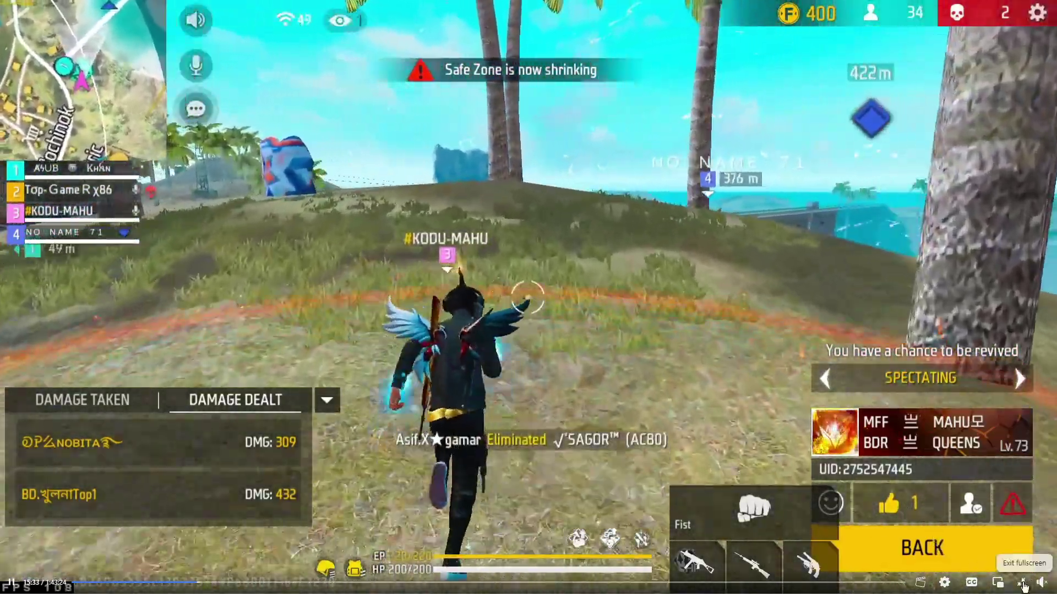
{"action": "left_click", "coordinate": [1021, 582]}
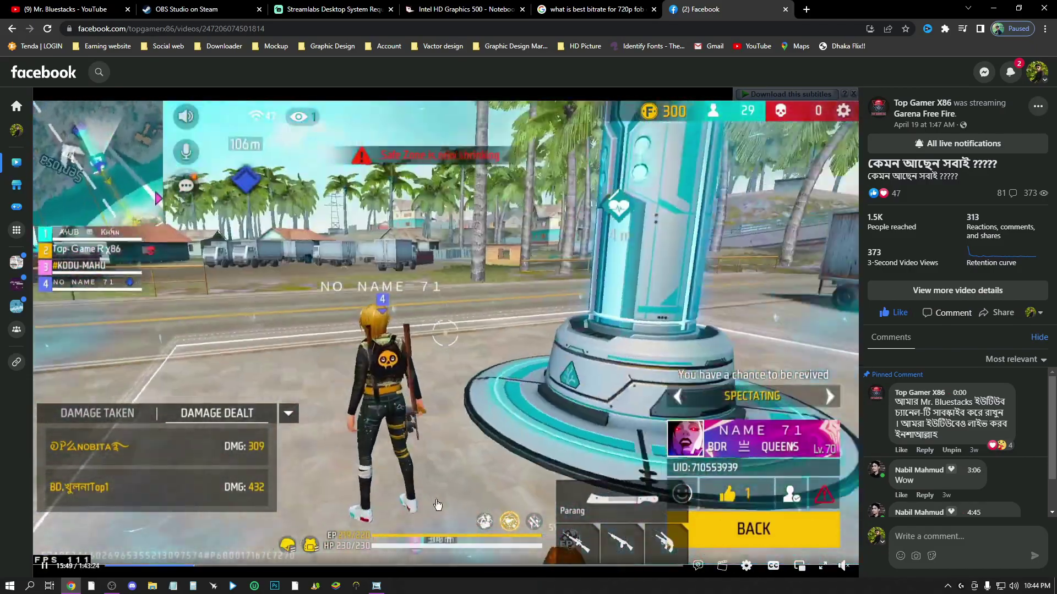
{"action": "key", "text": "alt+Tab"}
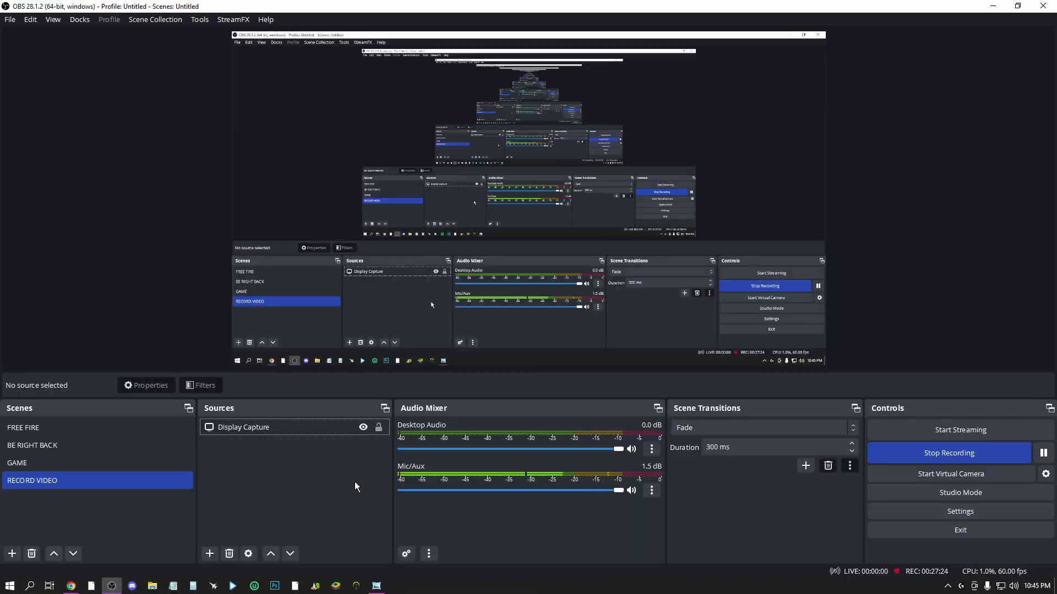